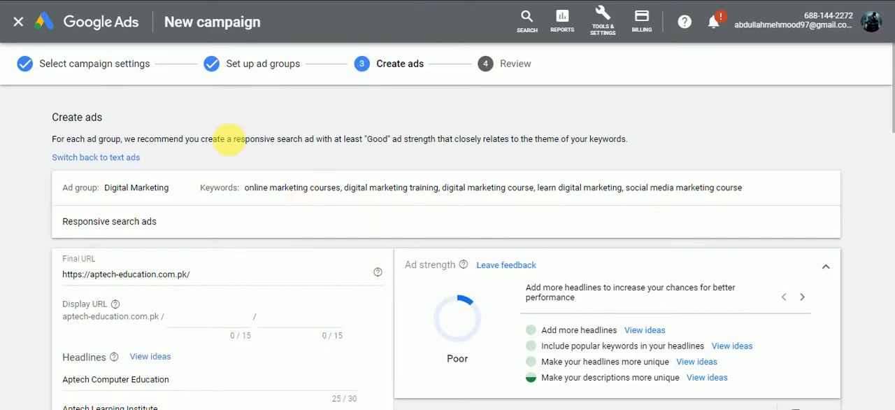
Step: Review the ad groups on the Create ads page, checking the Digital Marketing and software engineering groups with their ad fields
{"action": "left_click", "coordinate": [155, 189]}
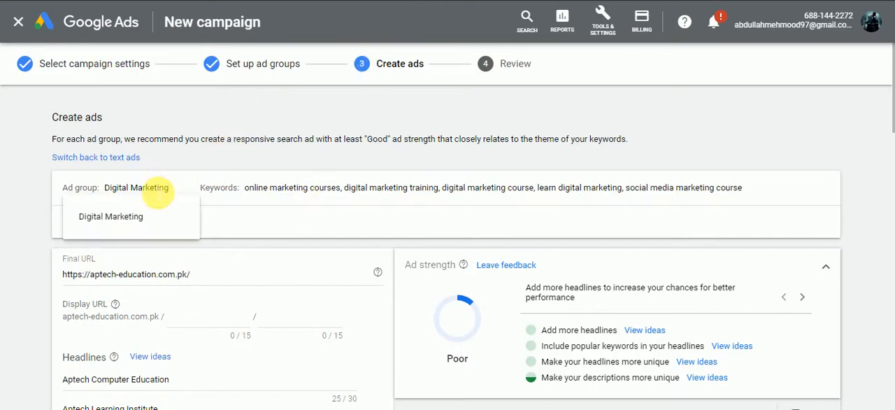
{"action": "left_click", "coordinate": [148, 191]}
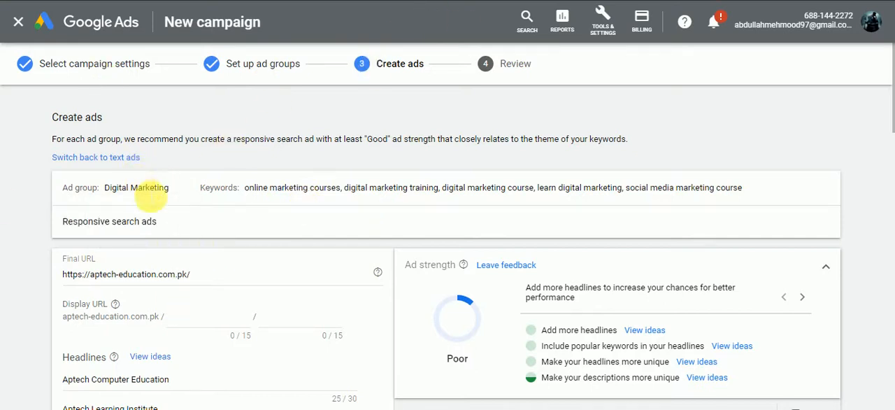
{"action": "left_click", "coordinate": [150, 196]}
{"action": "scroll", "coordinate": [150, 203], "scroll_direction": "down", "scroll_amount": 12}
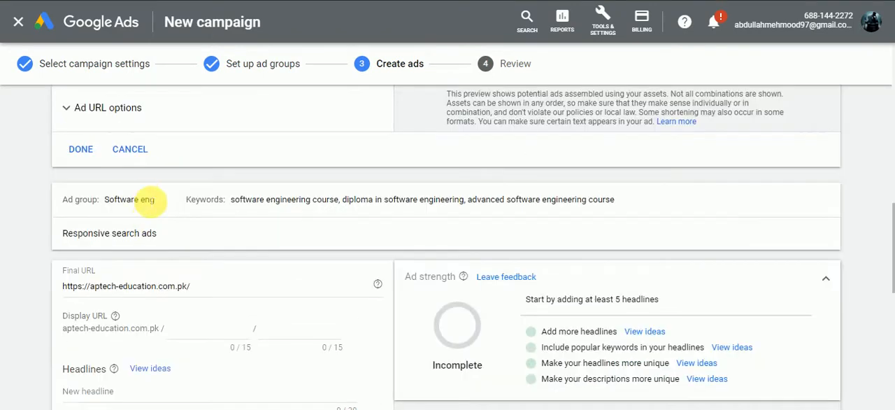
{"action": "triple_click", "coordinate": [150, 200]}
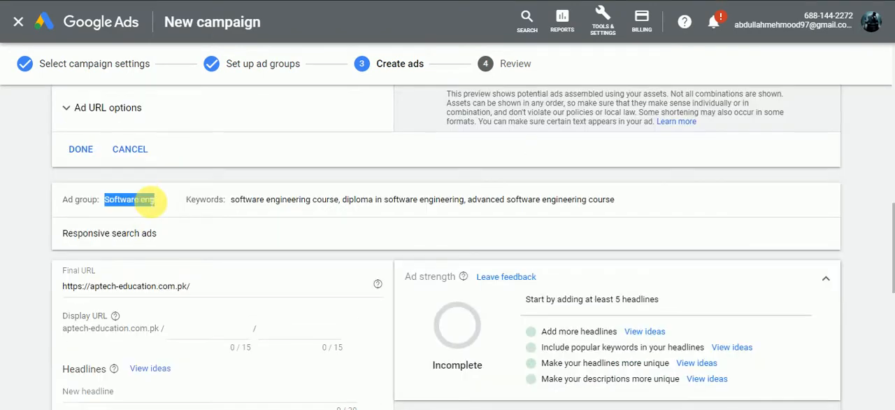
{"action": "scroll", "coordinate": [188, 238], "scroll_direction": "up", "scroll_amount": 12}
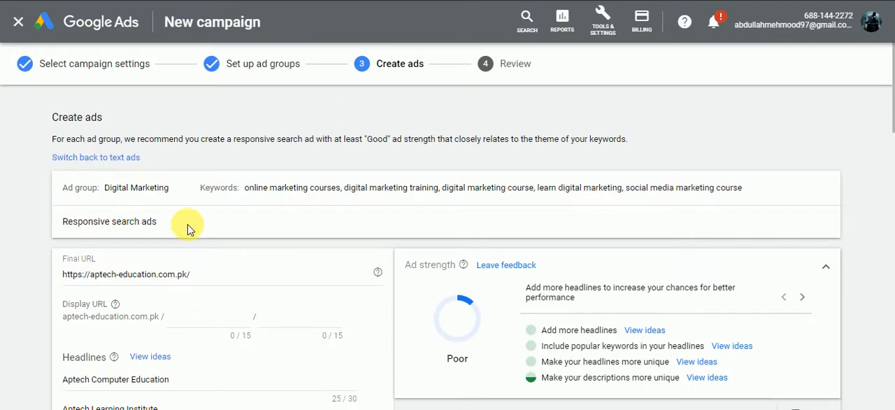
{"action": "scroll", "coordinate": [320, 209], "scroll_direction": "down", "scroll_amount": 3}
{"action": "scroll", "coordinate": [196, 220], "scroll_direction": "up", "scroll_amount": 2}
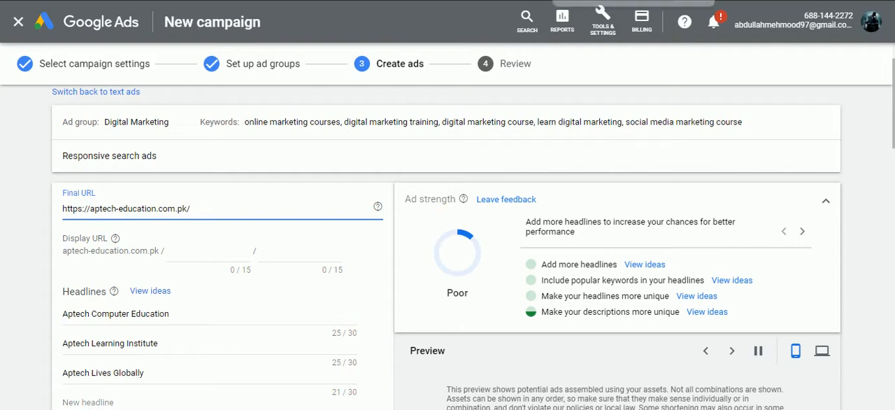
Step: Switch to the Aptech Learning website, load its Courses link and maximize the browser window
{"action": "left_click", "coordinate": [664, 1]}
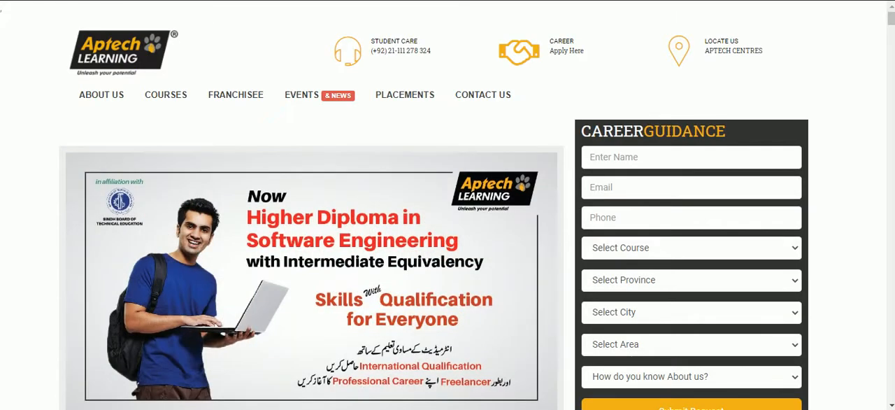
{"action": "mouse_move", "coordinate": [671, 1]}
{"action": "left_mouse_down"}
{"action": "mouse_move", "coordinate": [701, 63]}
{"action": "mouse_move", "coordinate": [699, 91]}
{"action": "mouse_move", "coordinate": [671, 1]}
{"action": "left_mouse_up"}
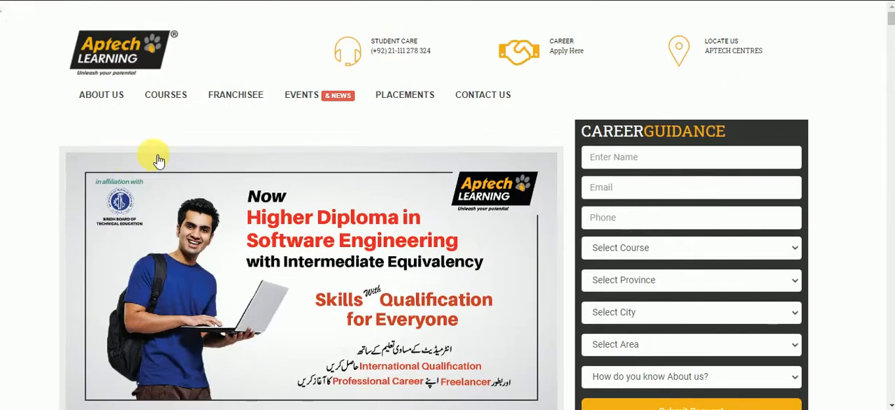
{"action": "left_click_drag", "start_coordinate": [115, 1], "coordinate": [203, 2]}
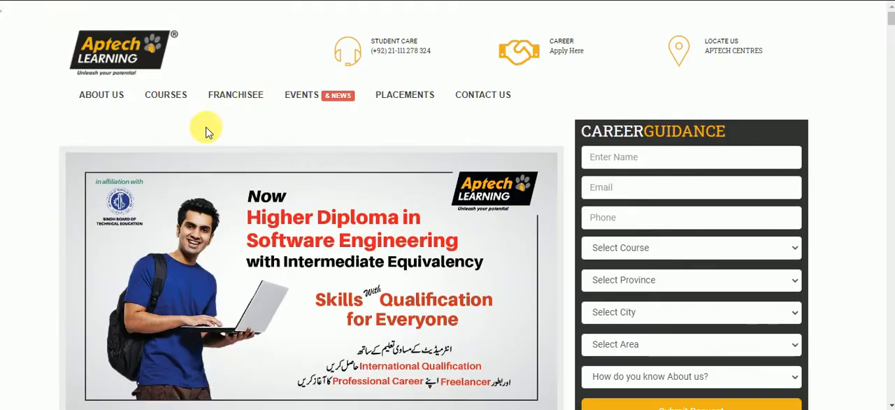
{"action": "left_click", "coordinate": [845, 0]}
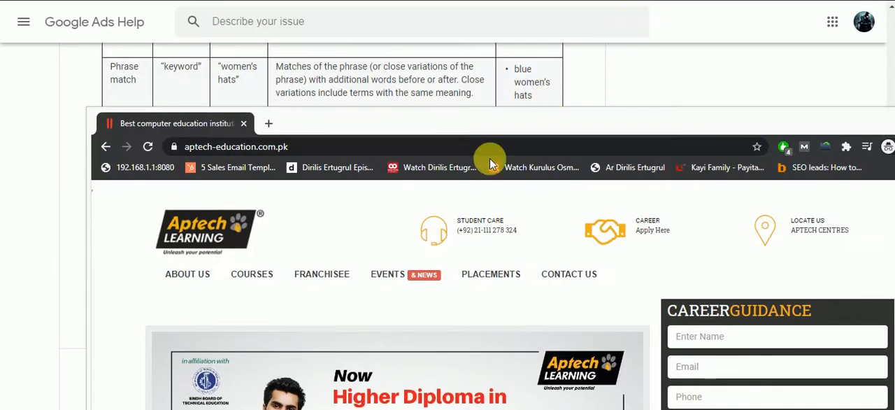
{"action": "left_click_drag", "start_coordinate": [374, 128], "coordinate": [345, 80]}
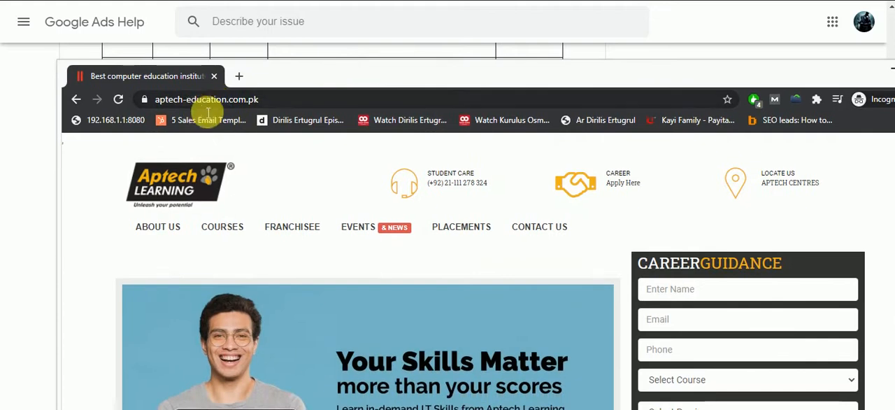
{"action": "left_click", "coordinate": [219, 102]}
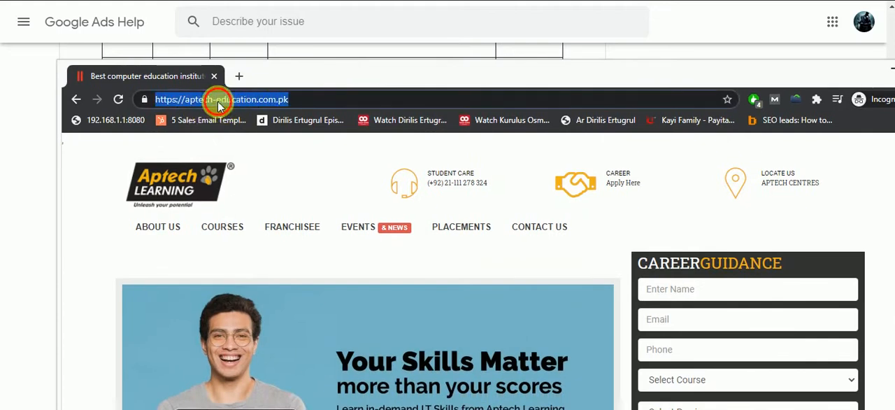
{"action": "left_click", "coordinate": [244, 227]}
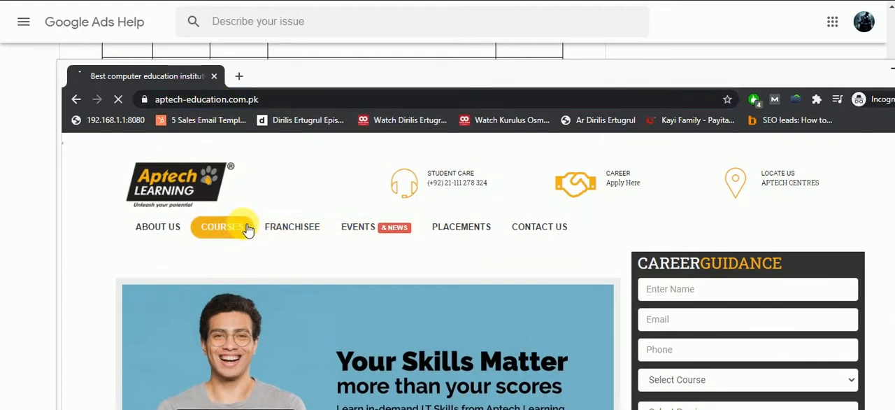
{"action": "left_click_drag", "start_coordinate": [593, 79], "coordinate": [595, 5]}
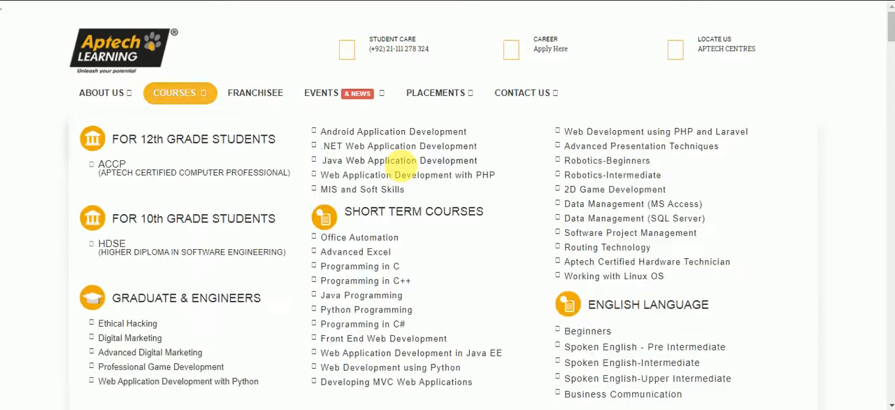
Step: Open the Digital Marketing course page listed under Graduate & Engineers in the website's courses
{"action": "scroll", "coordinate": [8, 344], "scroll_direction": "down", "scroll_amount": 6}
{"action": "scroll", "coordinate": [409, 207], "scroll_direction": "down", "scroll_amount": 8}
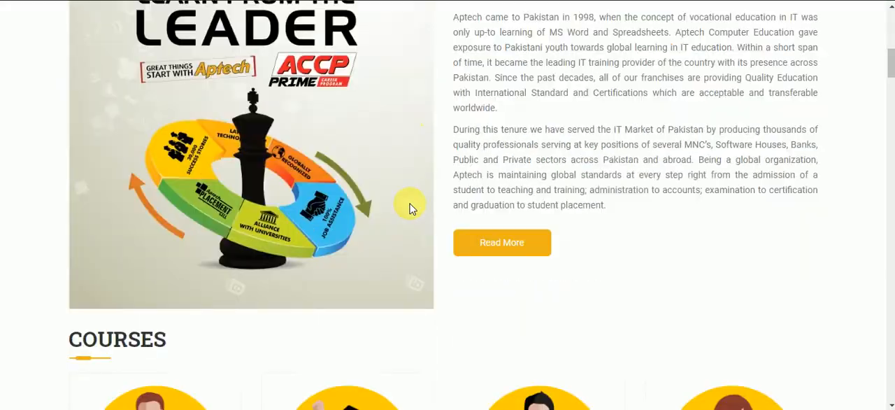
{"action": "scroll", "coordinate": [410, 207], "scroll_direction": "up", "scroll_amount": 14}
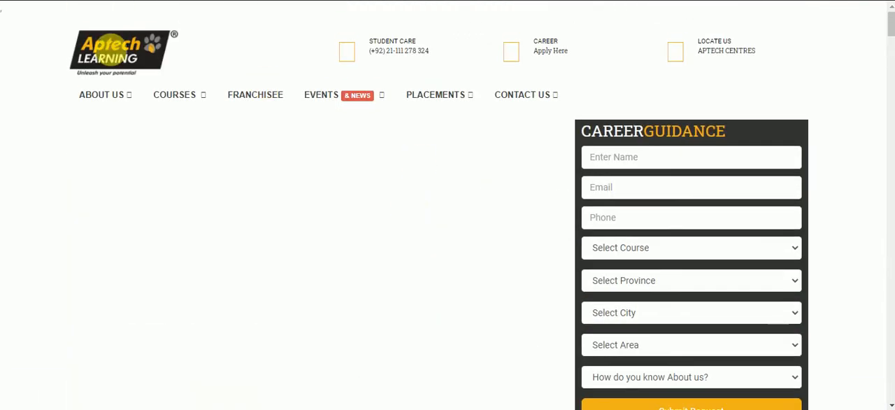
{"action": "mouse_move", "coordinate": [184, 93]}
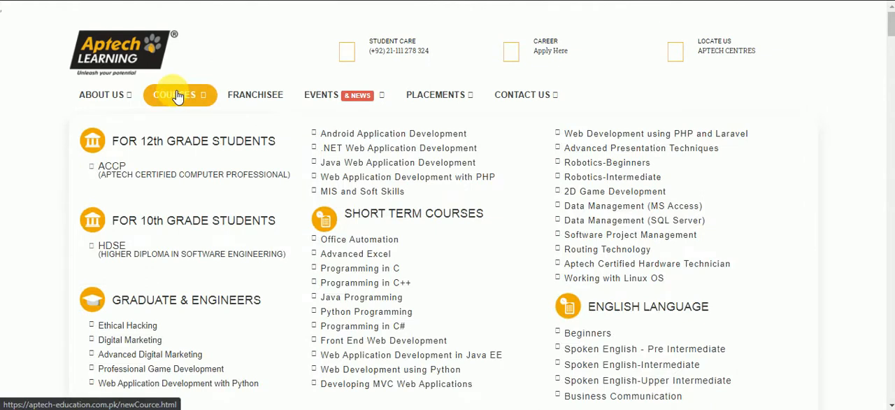
{"action": "left_click", "coordinate": [158, 340]}
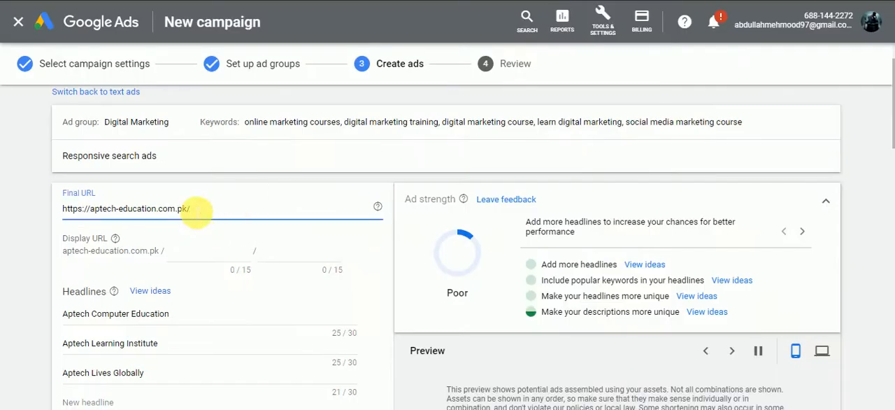
{"action": "triple_click", "coordinate": [196, 209]}
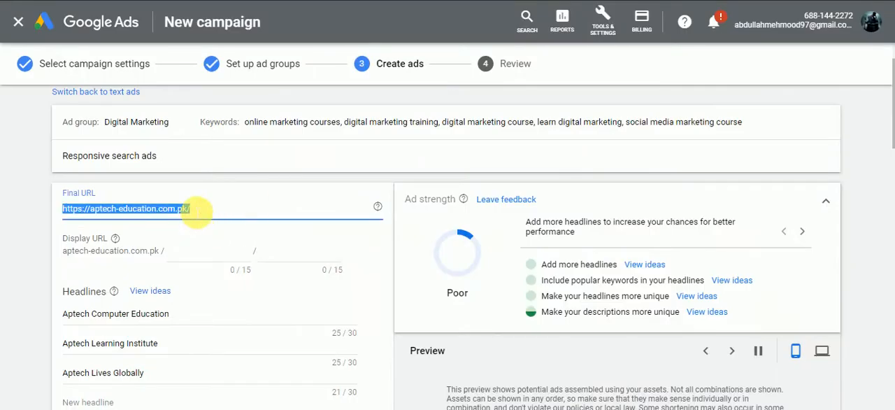
{"action": "type", "text": "https://aptech-education.com.pk/coursedetails.html?course=spdigital"}
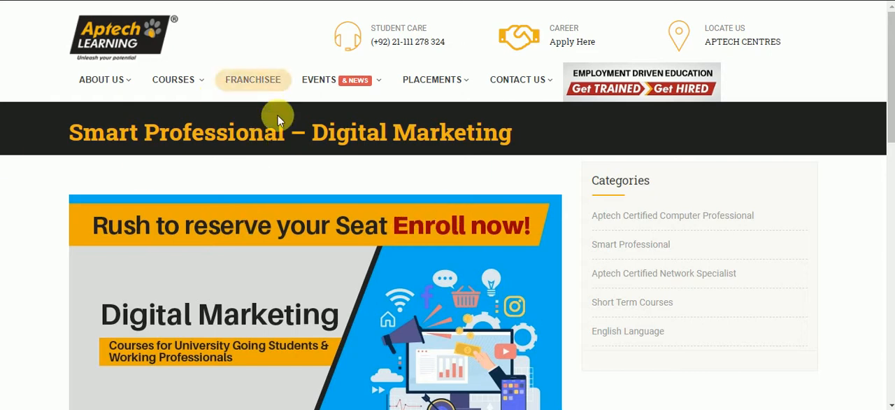
Step: Compare the Digital Marketing course page with the Aptech Learning home page as landing pages for the ad
{"action": "mouse_move", "coordinate": [350, 79]}
{"action": "scroll", "coordinate": [6, 200], "scroll_direction": "down", "scroll_amount": 10}
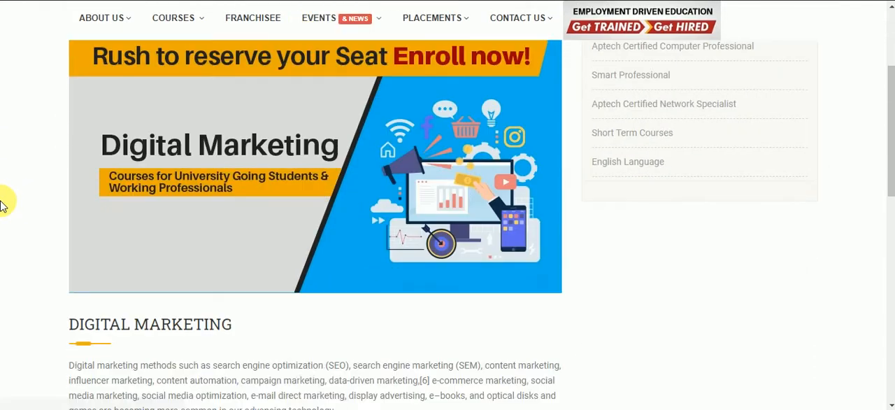
{"action": "scroll", "coordinate": [360, 296], "scroll_direction": "down", "scroll_amount": 3}
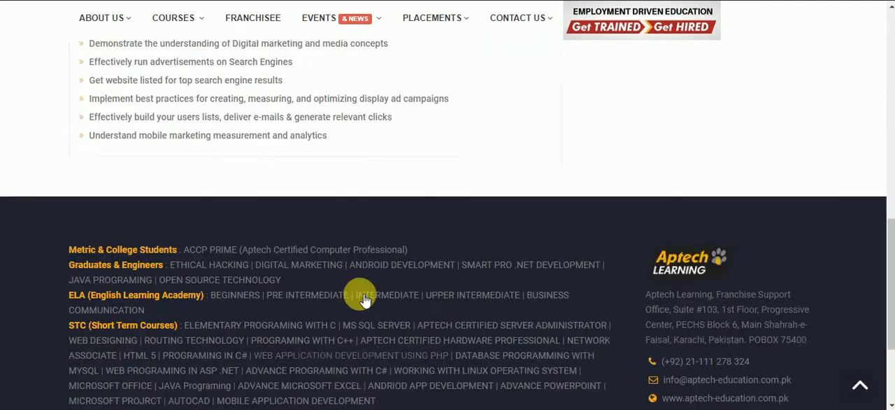
{"action": "scroll", "coordinate": [419, 280], "scroll_direction": "up", "scroll_amount": 5}
{"action": "scroll", "coordinate": [456, 261], "scroll_direction": "up", "scroll_amount": 3}
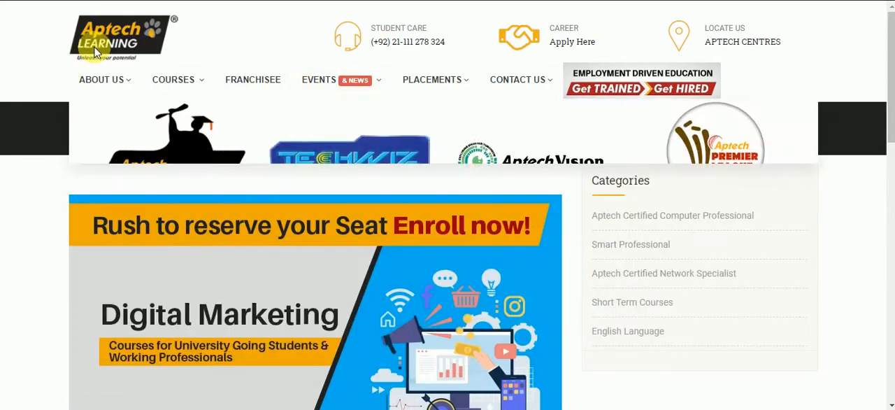
{"action": "left_click", "coordinate": [531, 1]}
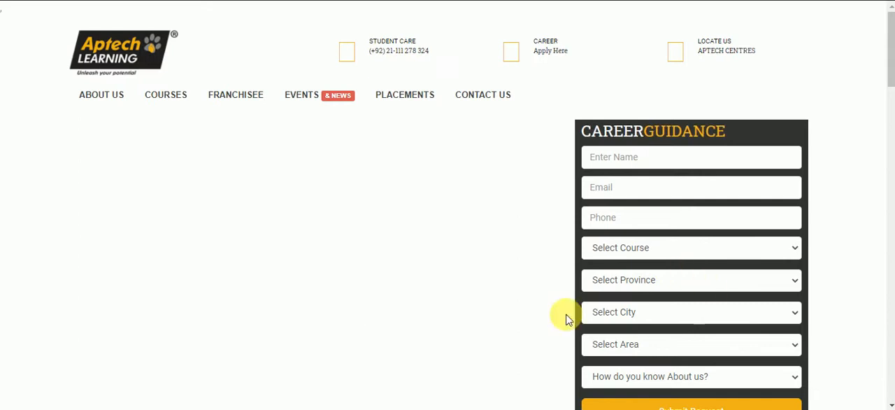
{"action": "scroll", "coordinate": [483, 266], "scroll_direction": "down", "scroll_amount": 10}
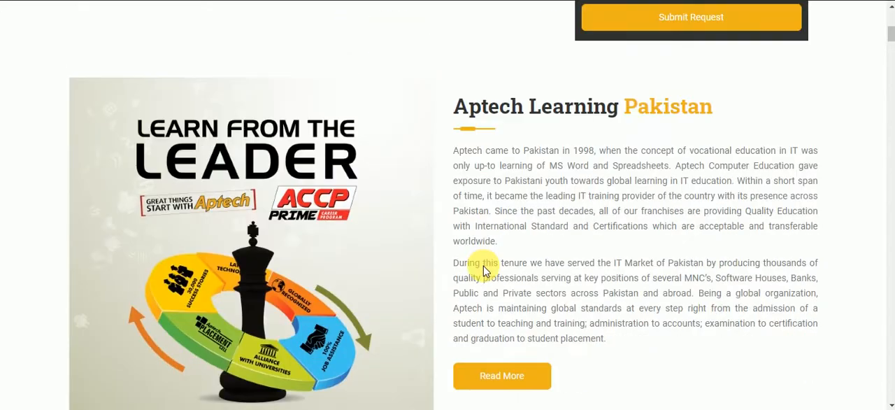
{"action": "scroll", "coordinate": [486, 272], "scroll_direction": "up", "scroll_amount": 8}
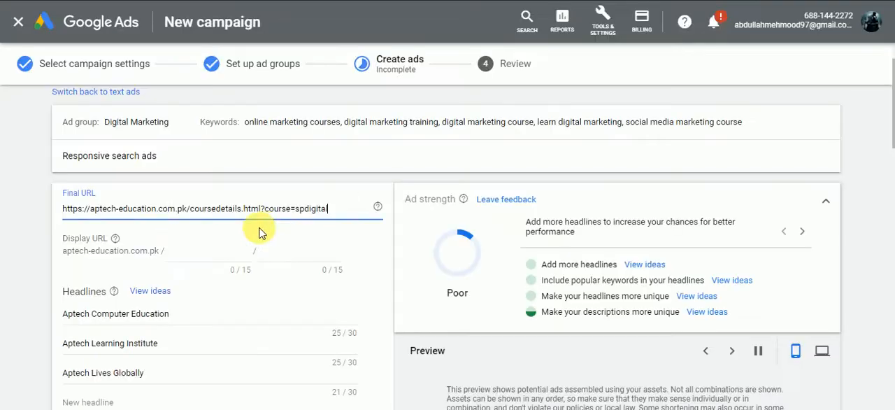
Step: Set the two display URL paths of the Digital Marketing ad to "course" and "DM"
{"action": "left_click", "coordinate": [182, 252]}
{"action": "scroll", "coordinate": [383, 287], "scroll_direction": "down", "scroll_amount": 2}
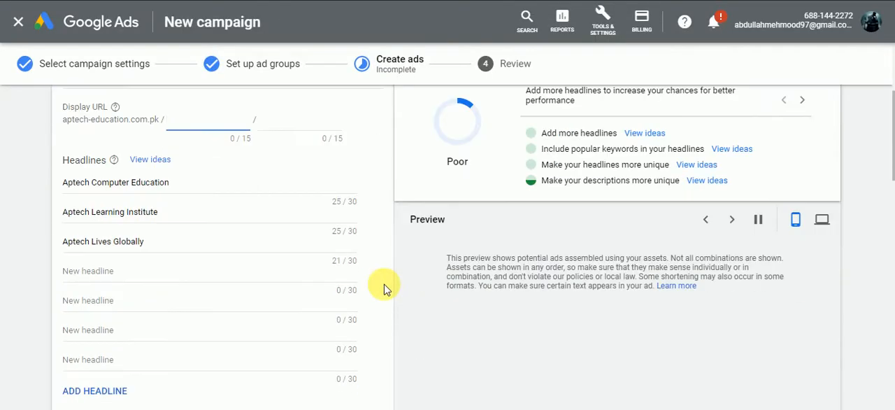
{"action": "scroll", "coordinate": [384, 286], "scroll_direction": "up", "scroll_amount": 2}
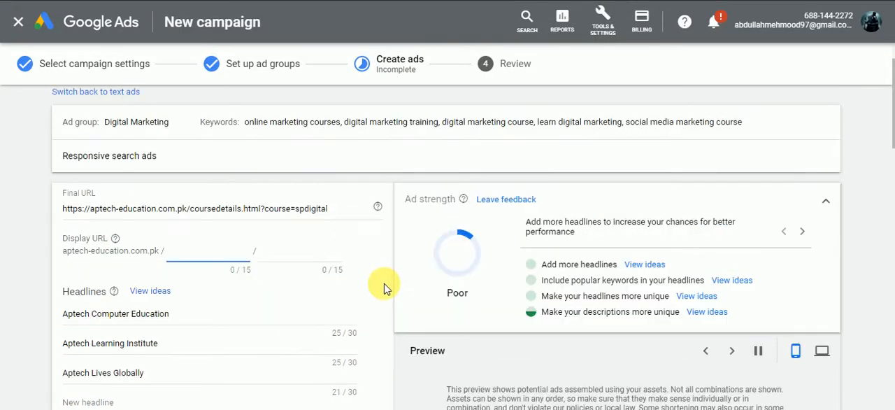
{"action": "scroll", "coordinate": [748, 342], "scroll_direction": "down", "scroll_amount": 2}
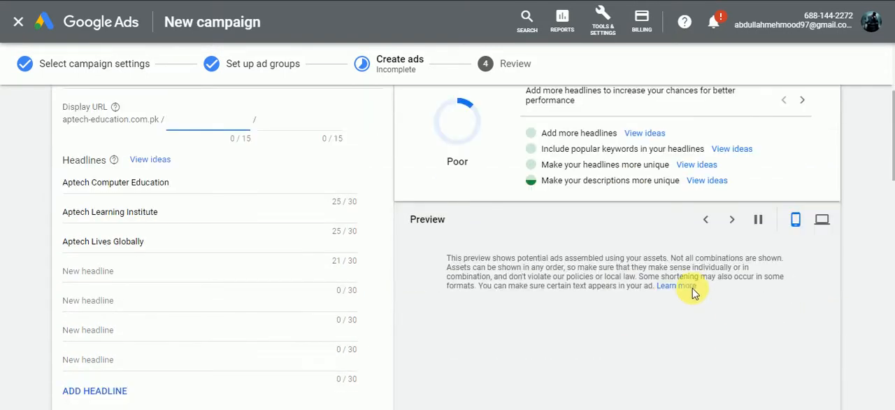
{"action": "left_click", "coordinate": [669, 340]}
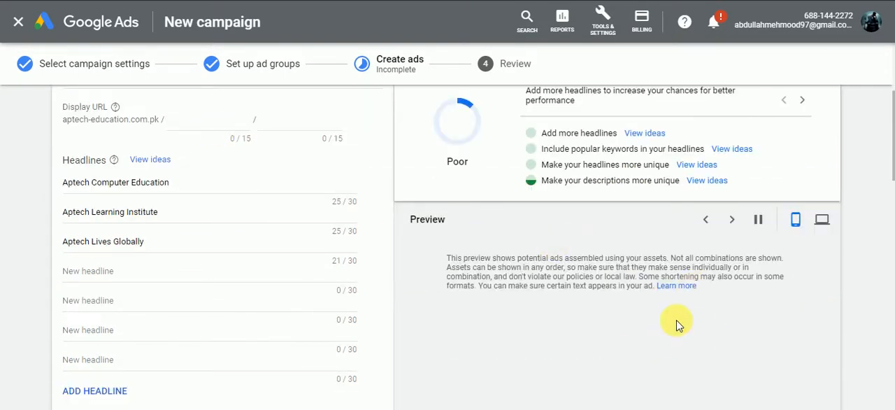
{"action": "scroll", "coordinate": [676, 324], "scroll_direction": "down", "scroll_amount": 2}
{"action": "scroll", "coordinate": [675, 324], "scroll_direction": "up", "scroll_amount": 3}
{"action": "left_click", "coordinate": [228, 193]}
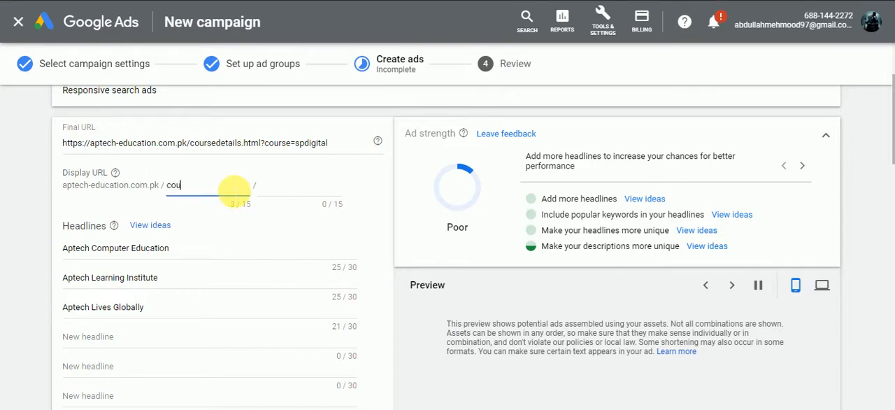
{"action": "type", "text": "course"}
{"action": "left_click", "coordinate": [259, 194]}
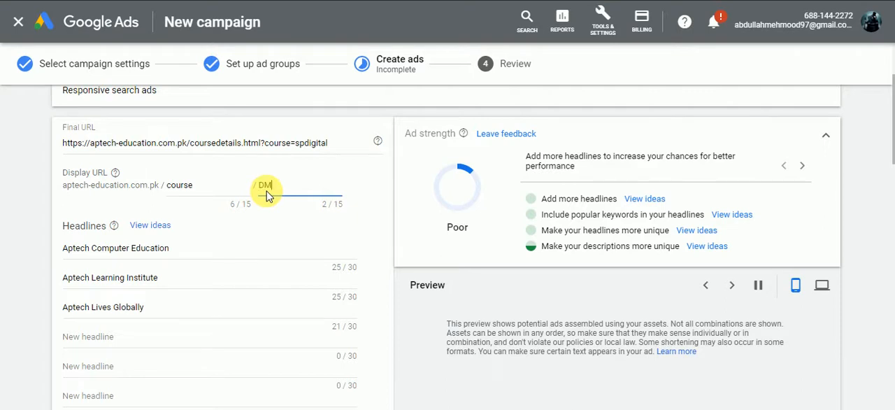
{"action": "left_click", "coordinate": [443, 310]}
{"action": "scroll", "coordinate": [444, 309], "scroll_direction": "down", "scroll_amount": 1}
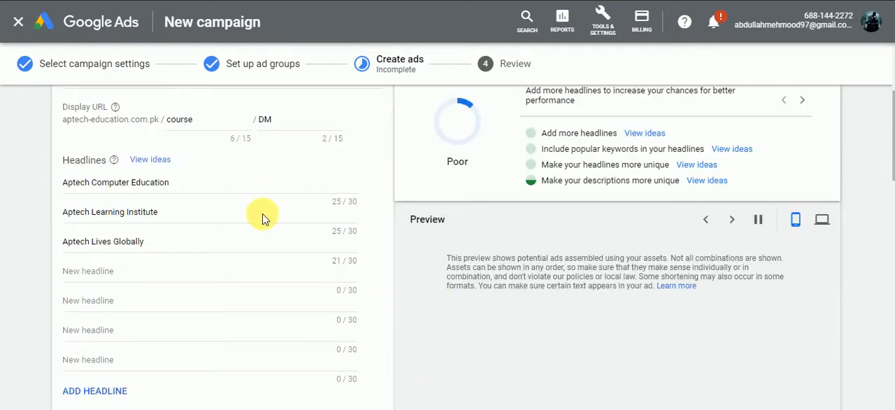
Step: Search Google for "digital marketing course karachi", examine how the top ad shows its display URL paths, and return to Google Ads
{"action": "scroll", "coordinate": [262, 219], "scroll_direction": "up", "scroll_amount": 1}
{"action": "left_click", "coordinate": [211, 188]}
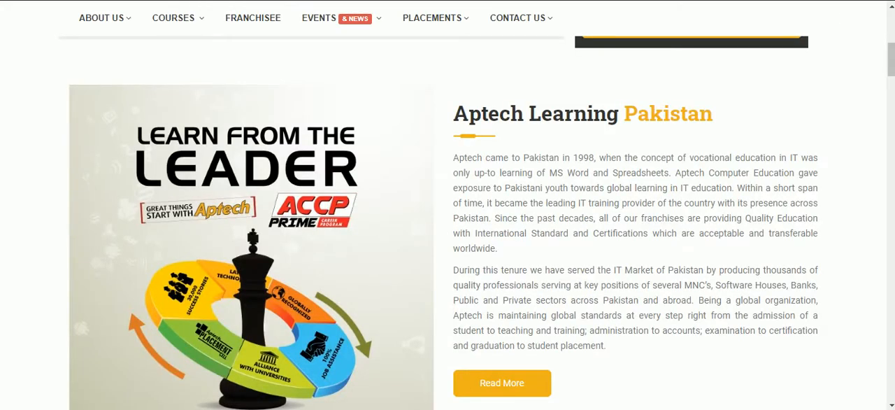
{"action": "type", "text": "digital ma"}
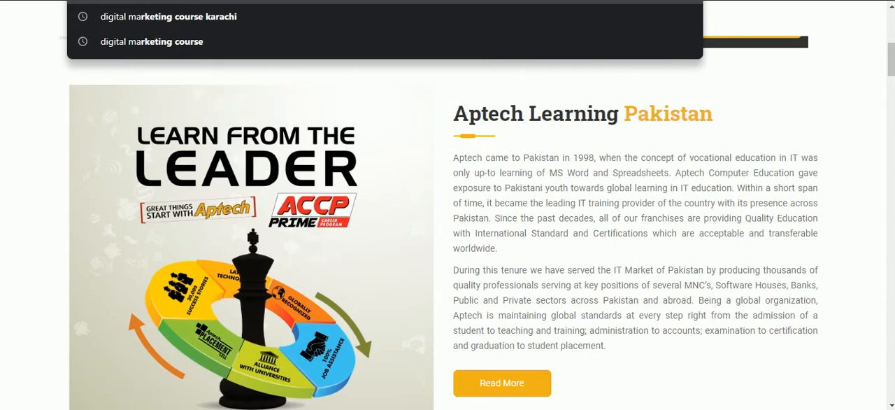
{"action": "type", "text": "r"}
{"action": "key", "text": "Down"}
{"action": "key", "text": "Down"}
{"action": "key", "text": "Up"}
{"action": "key", "text": "Return"}
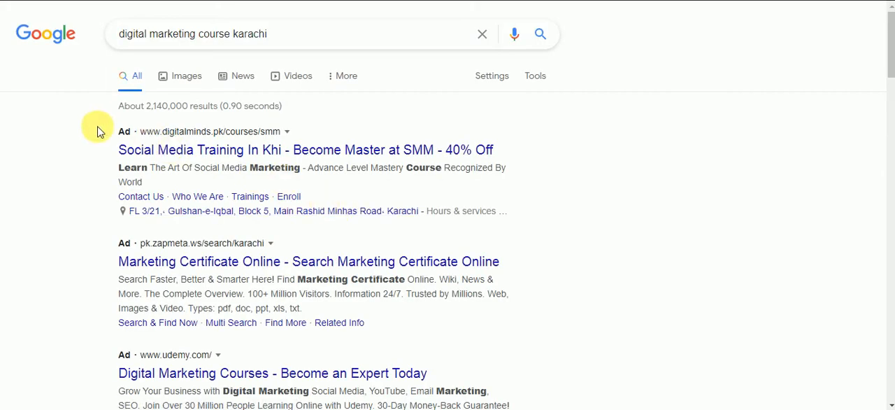
{"action": "left_click", "coordinate": [290, 133]}
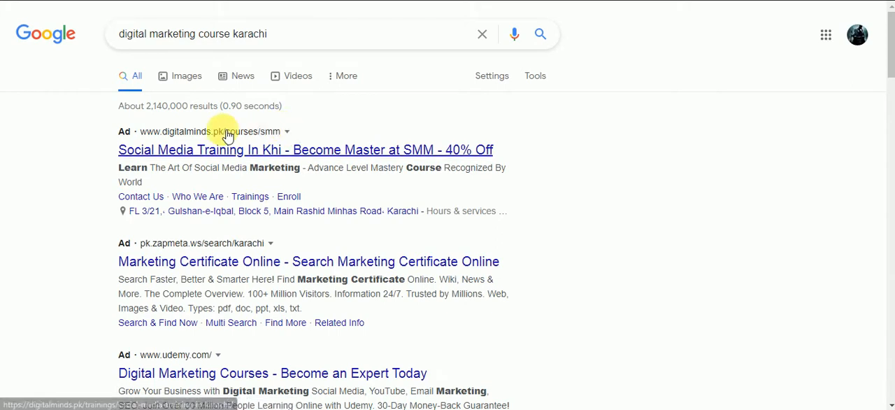
{"action": "left_click", "coordinate": [288, 144]}
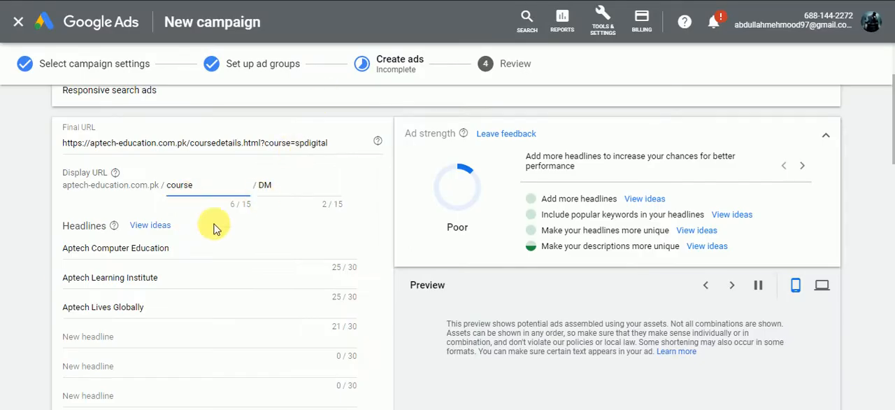
Step: Enter "Digital Marketing Training" as the fourth headline of the Digital Marketing ad, based on the ad group's keywords
{"action": "left_click", "coordinate": [200, 250]}
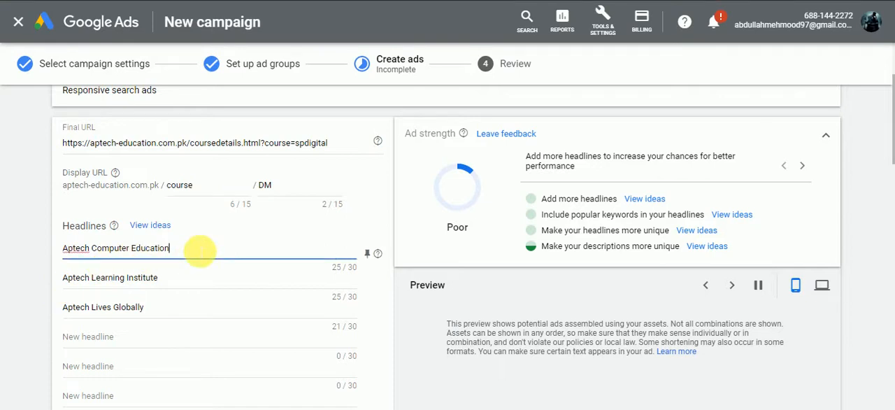
{"action": "scroll", "coordinate": [178, 266], "scroll_direction": "down", "scroll_amount": 1}
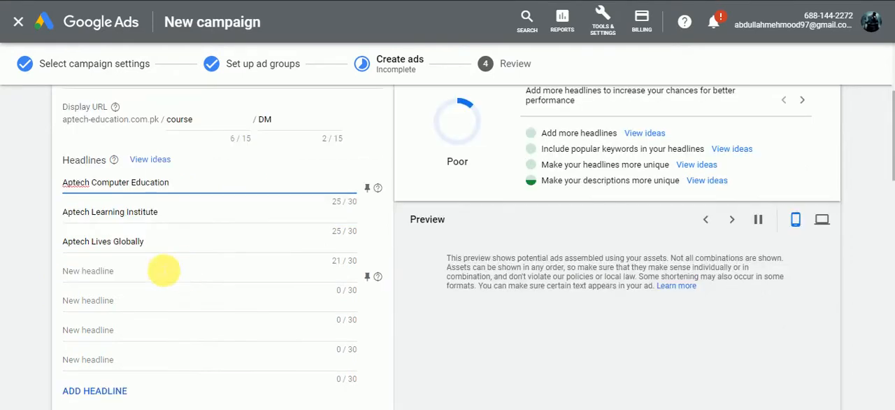
{"action": "left_click", "coordinate": [142, 270]}
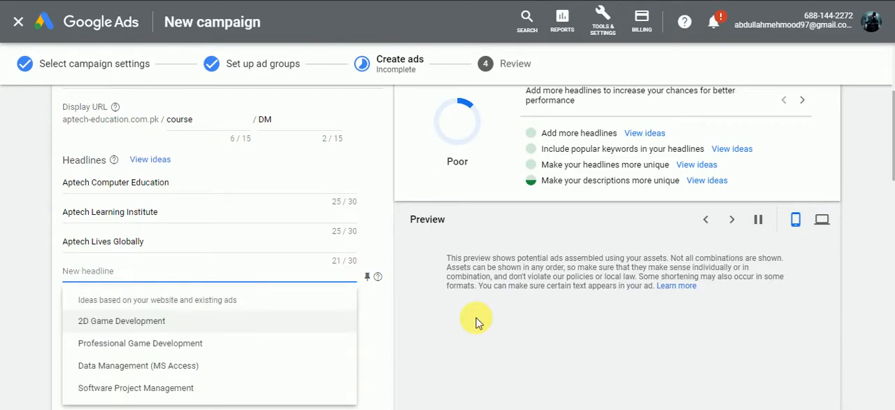
{"action": "scroll", "coordinate": [474, 318], "scroll_direction": "up", "scroll_amount": 3}
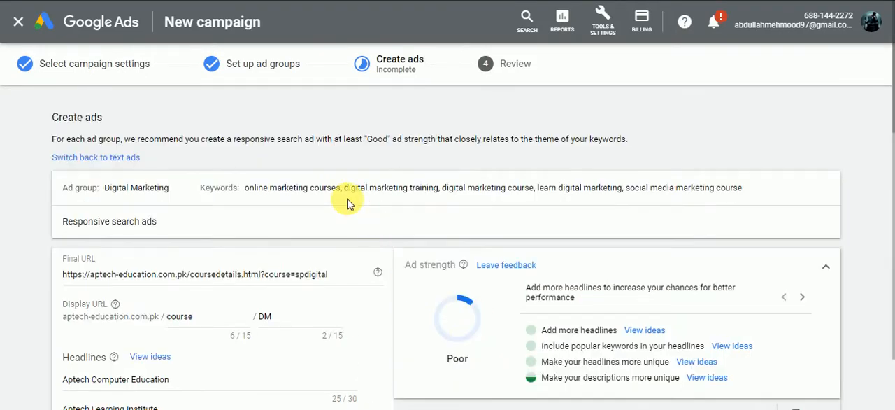
{"action": "scroll", "coordinate": [343, 224], "scroll_direction": "down", "scroll_amount": 3}
{"action": "type", "text": "Digital Marketing Training"}
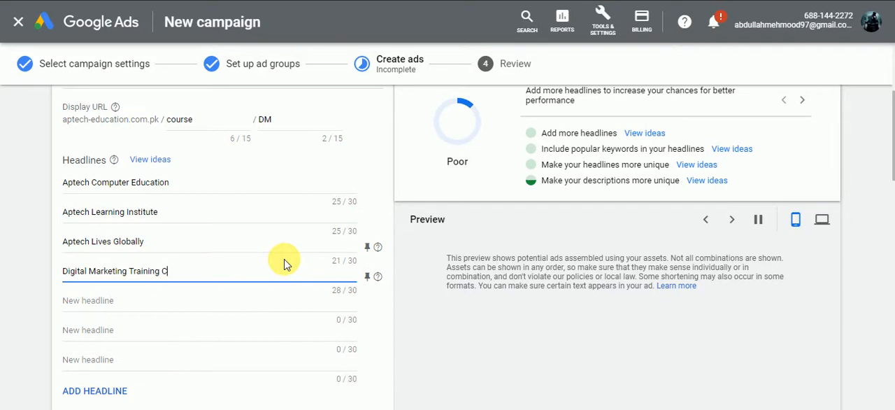
Step: Check the blank ad preview and reload the campaign page to restore it, discarding unsaved changes
{"action": "left_click", "coordinate": [620, 316]}
{"action": "left_click", "coordinate": [758, 219]}
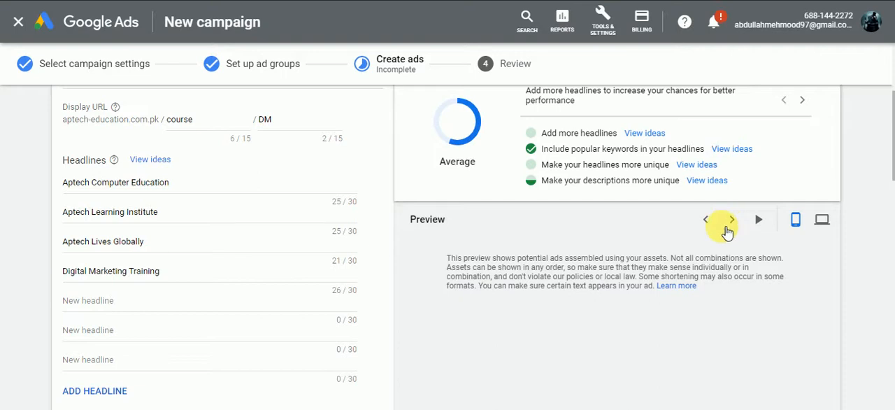
{"action": "scroll", "coordinate": [727, 256], "scroll_direction": "down", "scroll_amount": 2}
{"action": "scroll", "coordinate": [569, 305], "scroll_direction": "down", "scroll_amount": 3}
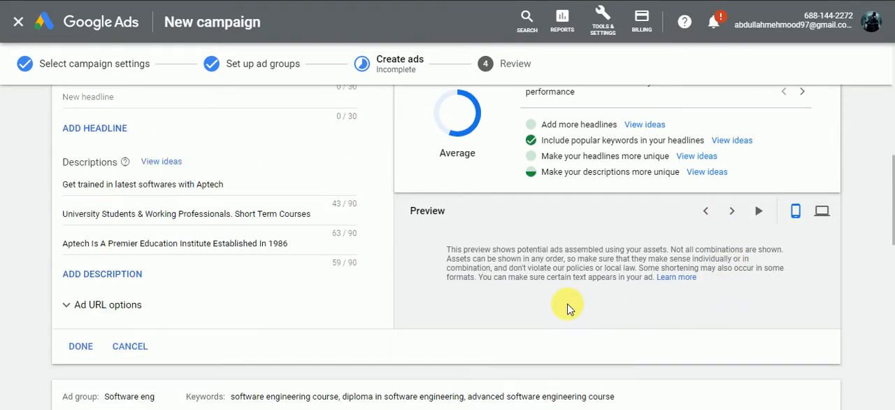
{"action": "scroll", "coordinate": [771, 253], "scroll_direction": "up", "scroll_amount": 4}
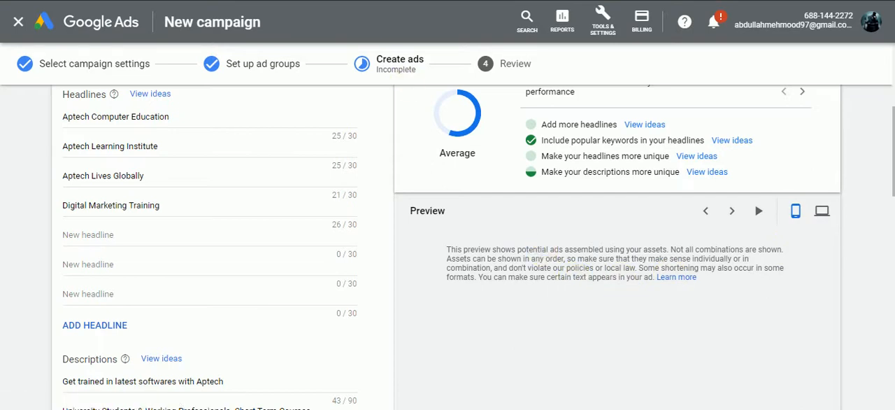
{"action": "key", "text": "F5"}
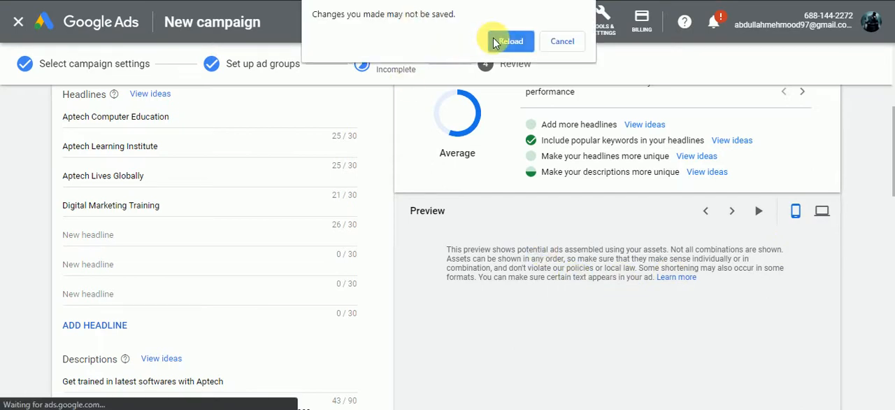
{"action": "left_click", "coordinate": [507, 41]}
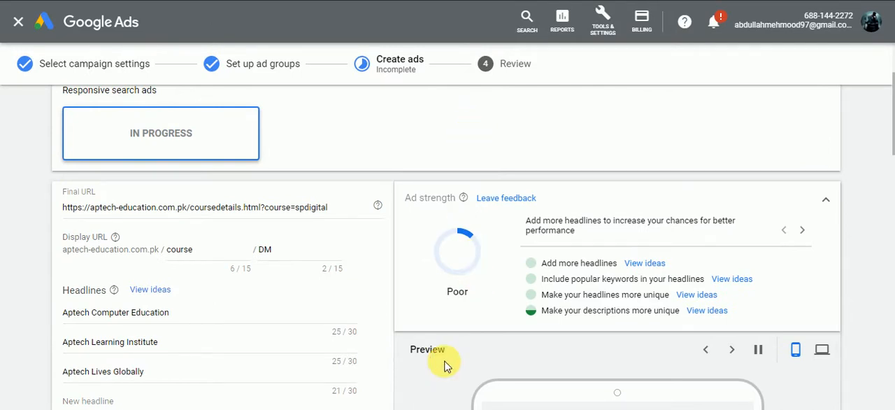
Step: Add "Digital Marketing Training" as the fourth headline of the reloaded Digital Marketing ad
{"action": "scroll", "coordinate": [445, 365], "scroll_direction": "down", "scroll_amount": 2}
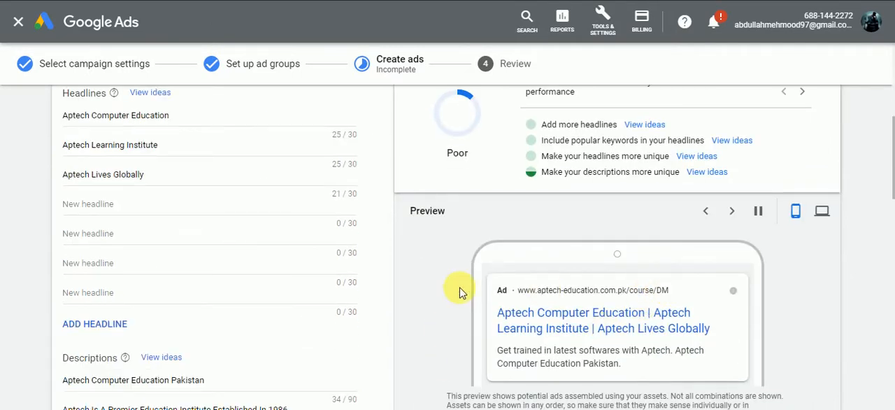
{"action": "left_click", "coordinate": [122, 204]}
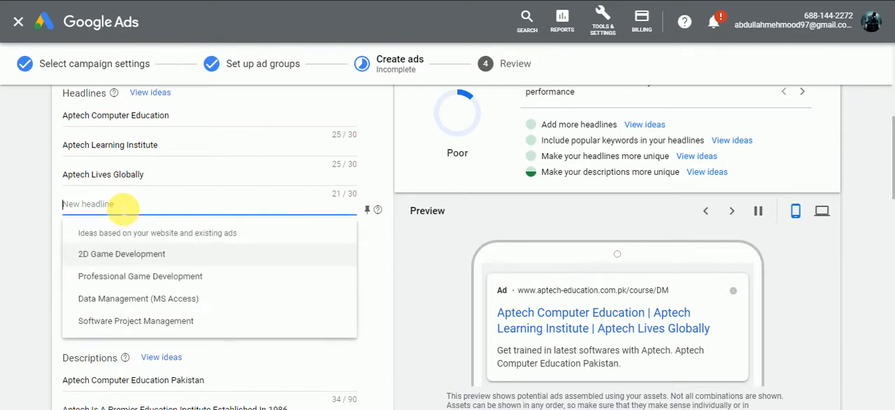
{"action": "type", "text": "Di"}
{"action": "type", "text": "Ma"}
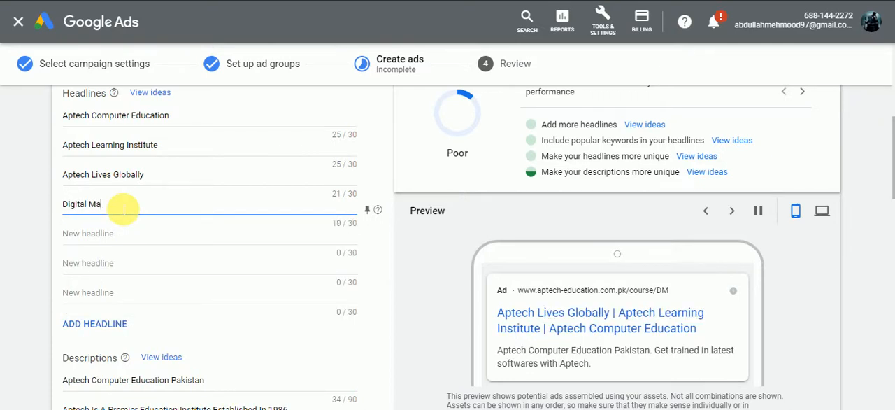
{"action": "type", "text": "rketing Training C"}
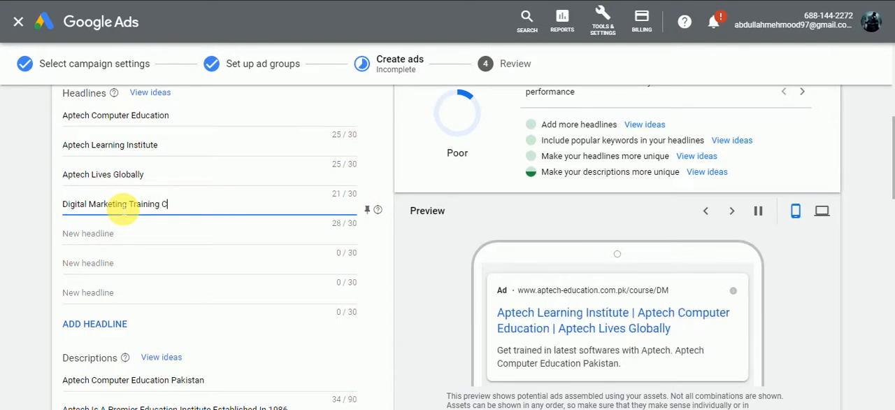
{"action": "type", "text": "ouse"}
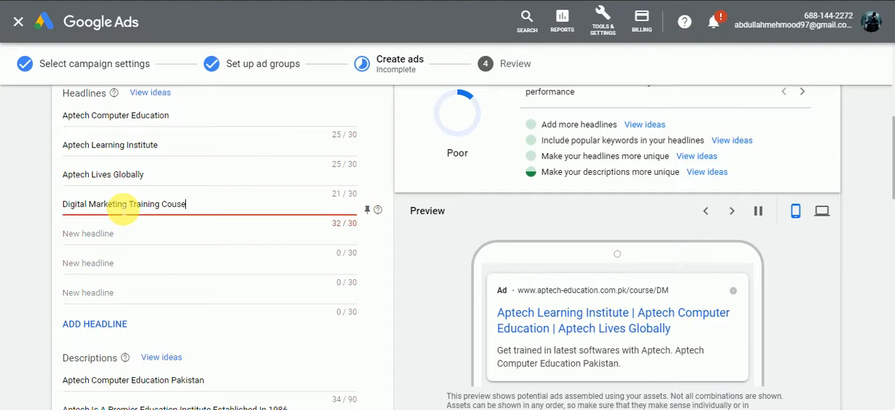
Step: Try to extend the "Digital Marketing Training" headline with the word course
{"action": "key", "text": "BackSpace"}
{"action": "key", "text": "BackSpace"}
{"action": "key", "text": "BackSpace"}
{"action": "key", "text": "BackSpace"}
{"action": "key", "text": "BackSpace"}
{"action": "key", "text": "BackSpace"}
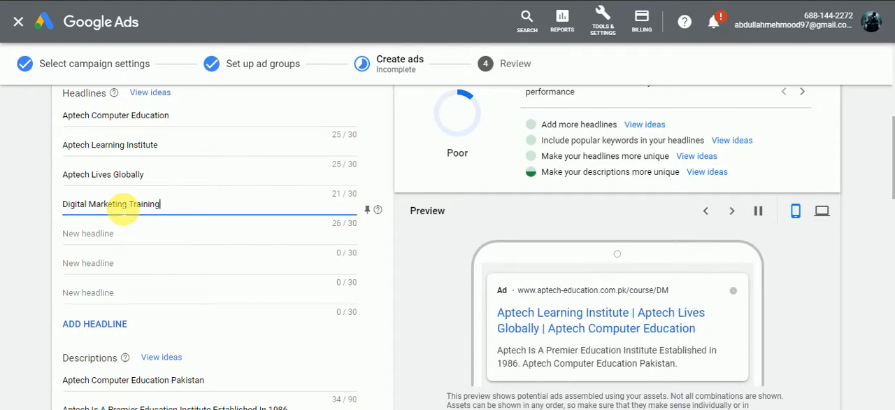
Step: Review the ad group's keywords and add "learn digital marketing in 40hr" as the fifth headline
{"action": "scroll", "coordinate": [494, 221], "scroll_direction": "up", "scroll_amount": 1}
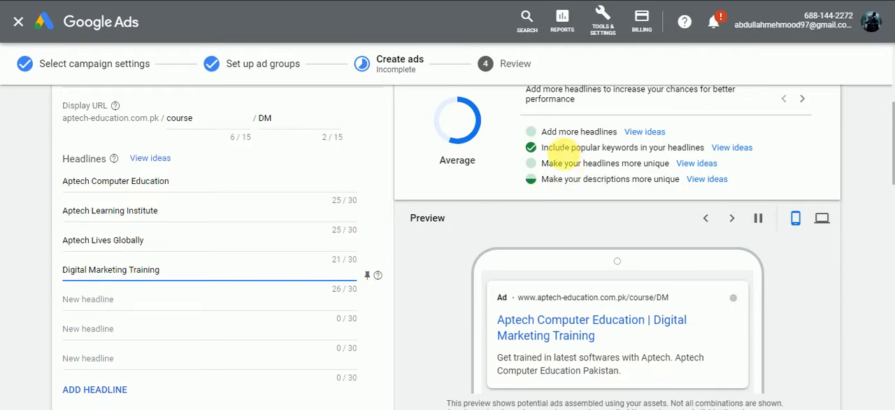
{"action": "scroll", "coordinate": [587, 219], "scroll_direction": "up", "scroll_amount": 4}
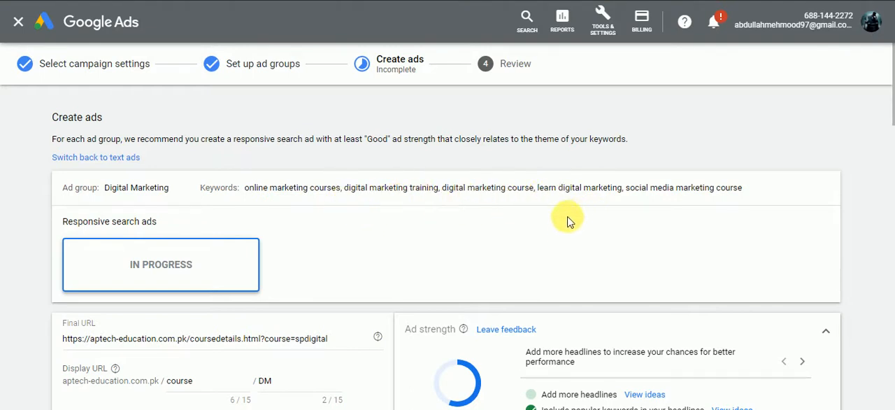
{"action": "scroll", "coordinate": [357, 240], "scroll_direction": "down", "scroll_amount": 5}
{"action": "left_click", "coordinate": [140, 234]}
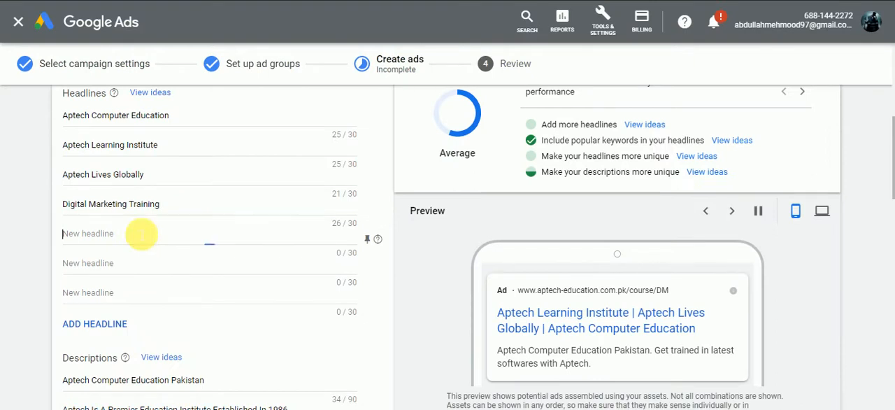
{"action": "left_click", "coordinate": [122, 240]}
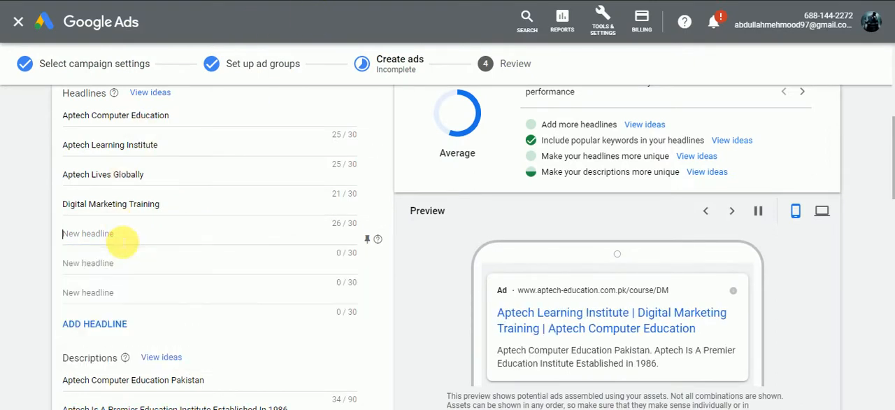
{"action": "type", "text": "lear"}
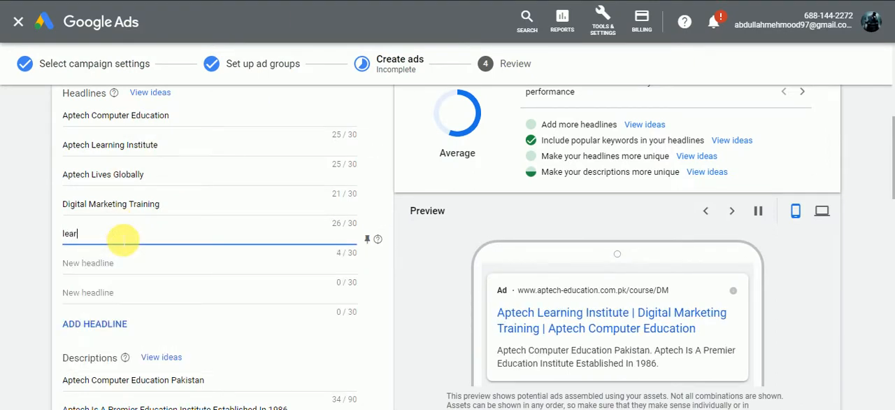
{"action": "type", "text": "n digital"}
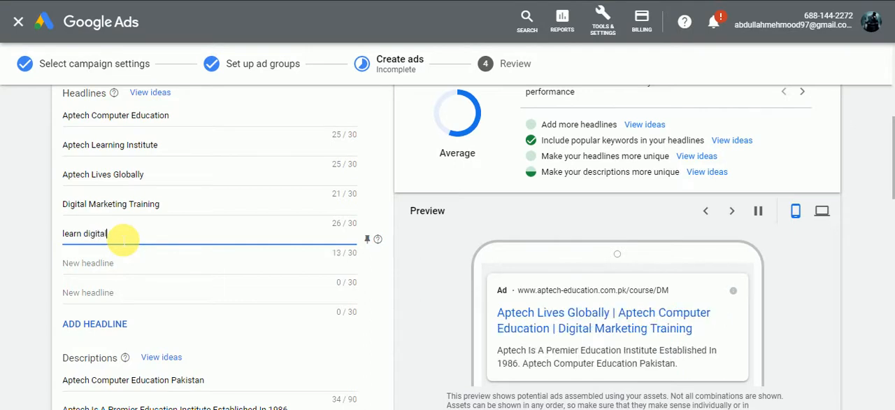
{"action": "type", "text": " marketing in 4 mon"}
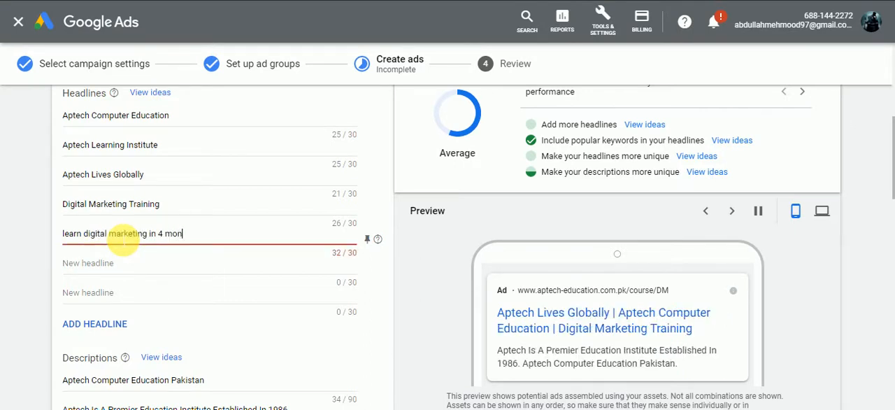
{"action": "key", "text": "BackSpace"}
{"action": "key", "text": "BackSpace"}
{"action": "key", "text": "BackSpace"}
{"action": "key", "text": "BackSpace"}
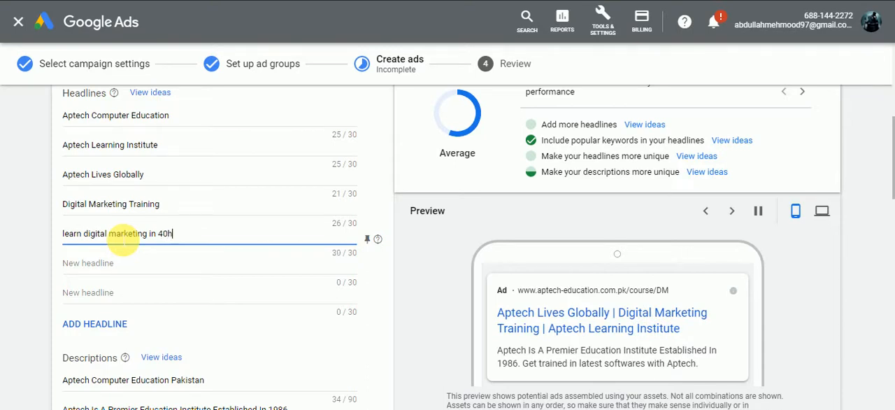
{"action": "type", "text": "r"}
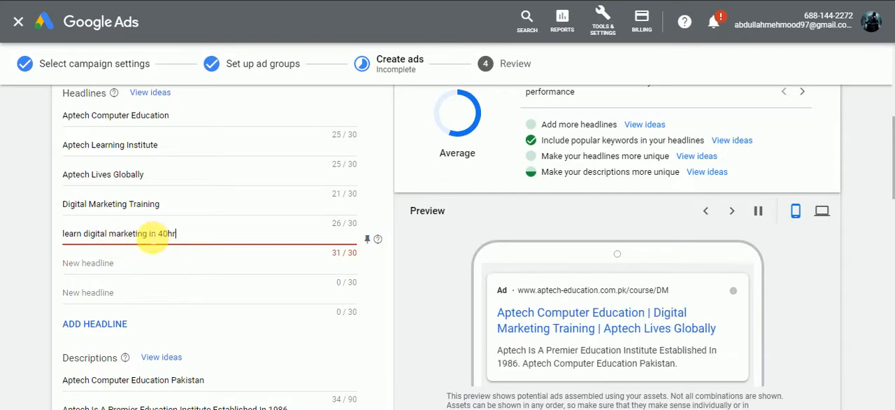
Step: Shorten the fifth headline to "learn digital marketing in 40h" to fit the 30-character limit
{"action": "double_click", "coordinate": [152, 233]}
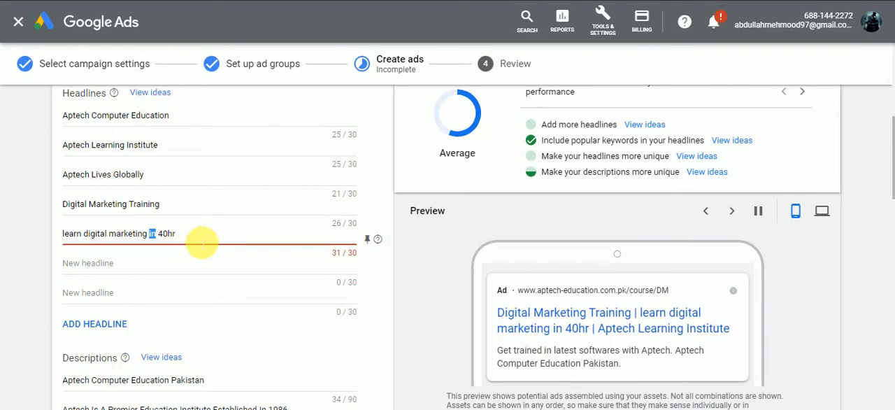
{"action": "left_click", "coordinate": [199, 240]}
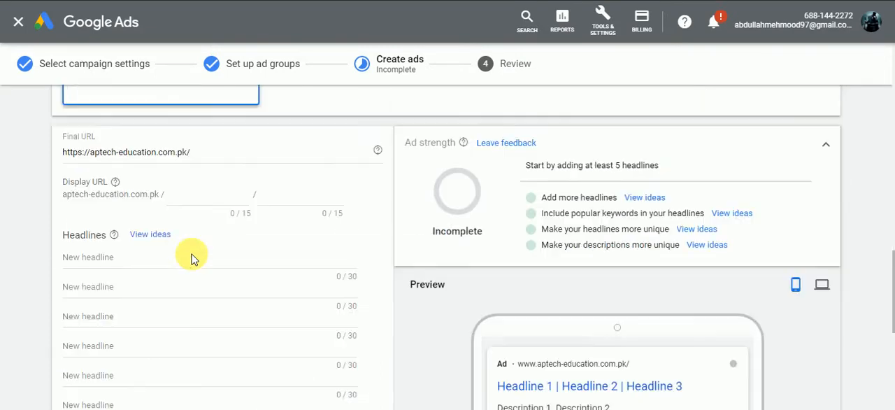
{"action": "scroll", "coordinate": [194, 256], "scroll_direction": "down", "scroll_amount": 1}
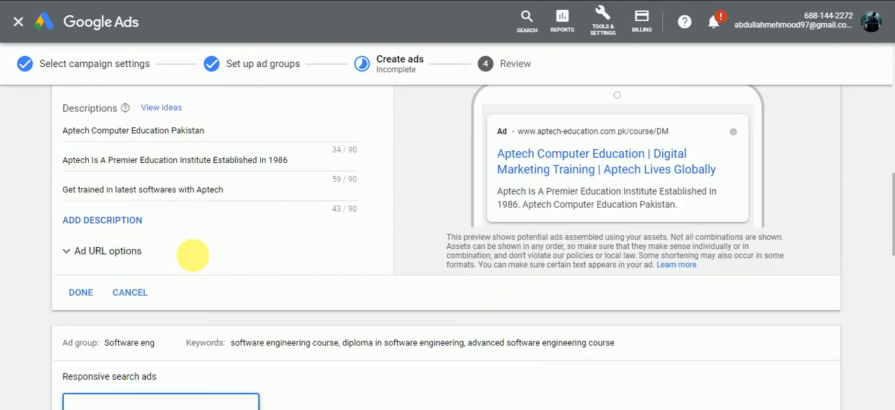
{"action": "scroll", "coordinate": [199, 255], "scroll_direction": "up", "scroll_amount": 1}
{"action": "scroll", "coordinate": [195, 255], "scroll_direction": "up", "scroll_amount": 2}
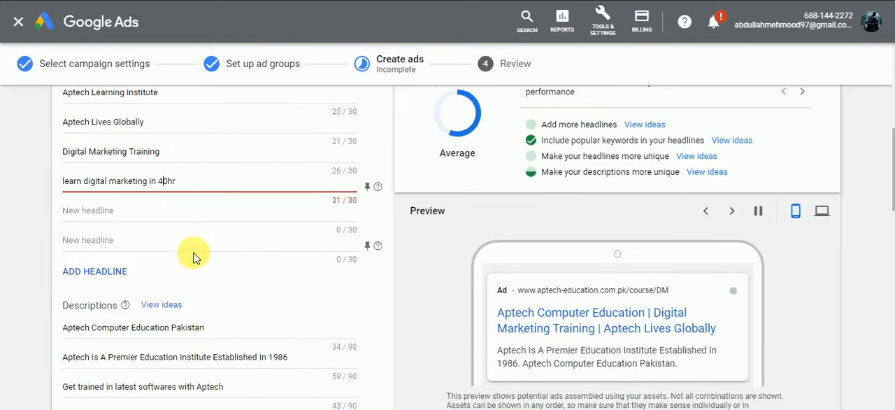
{"action": "scroll", "coordinate": [198, 253], "scroll_direction": "down", "scroll_amount": 2}
{"action": "scroll", "coordinate": [189, 223], "scroll_direction": "up", "scroll_amount": 3}
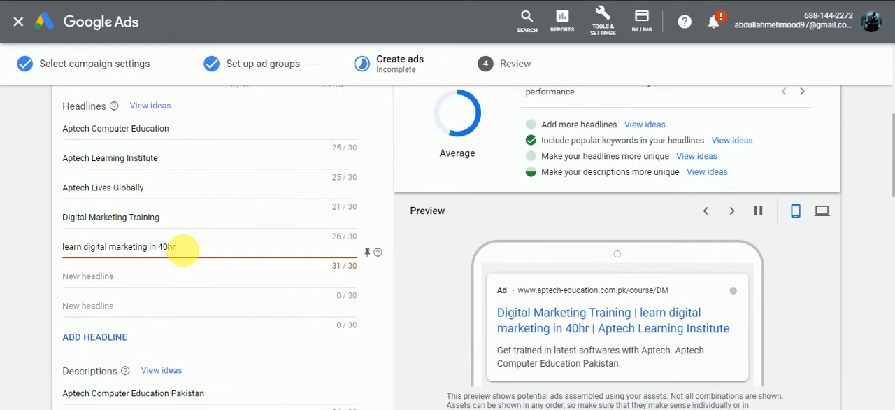
{"action": "key", "text": "BackSpace"}
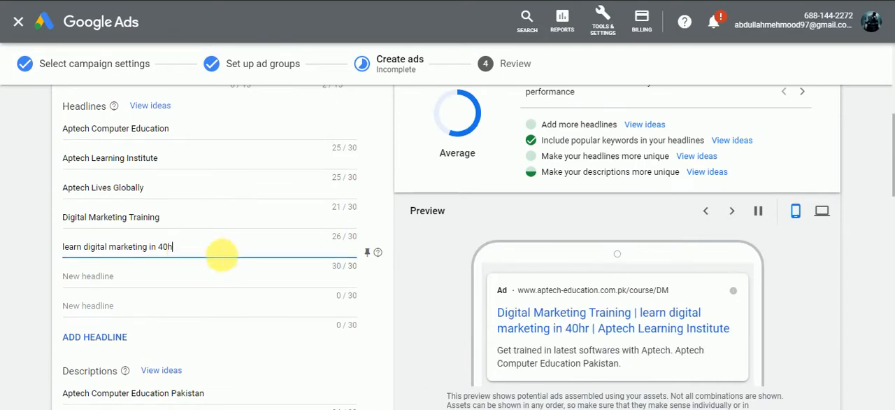
{"action": "left_click", "coordinate": [430, 311]}
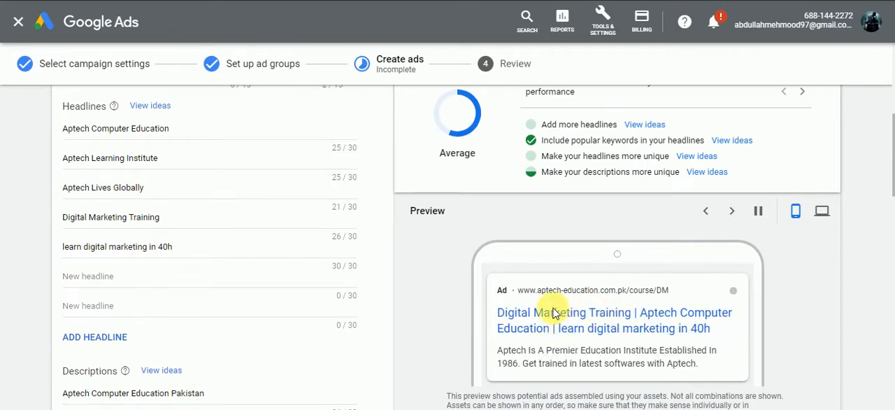
{"action": "scroll", "coordinate": [402, 323], "scroll_direction": "down", "scroll_amount": 1}
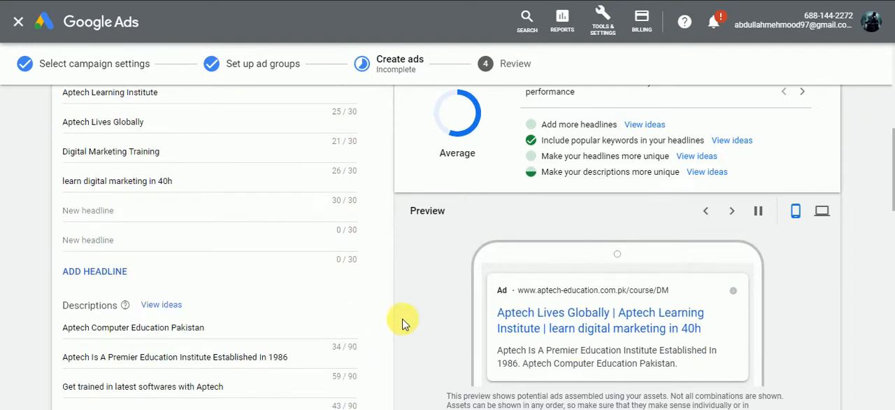
{"action": "left_click", "coordinate": [193, 219]}
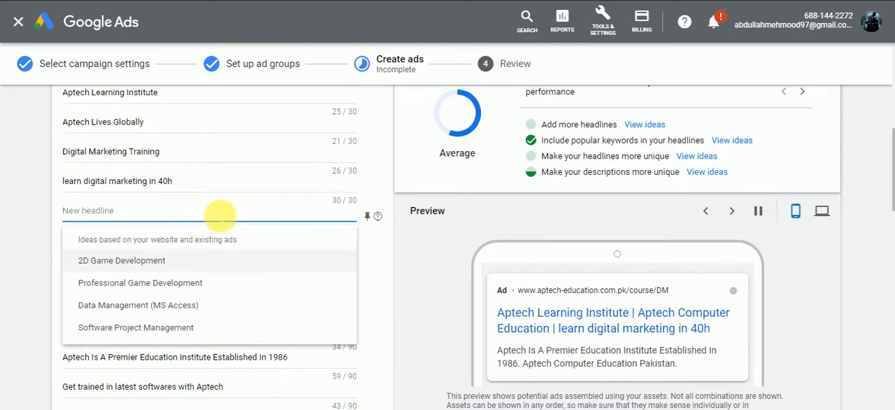
{"action": "double_click", "coordinate": [601, 124]}
{"action": "left_click", "coordinate": [600, 124]}
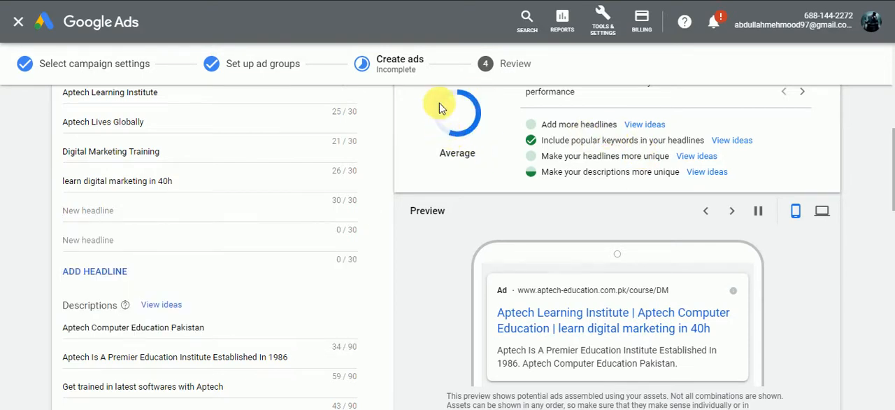
Step: Add "best digital Marketing institute" as the sixth headline of the Digital Marketing ad
{"action": "left_click", "coordinate": [166, 216]}
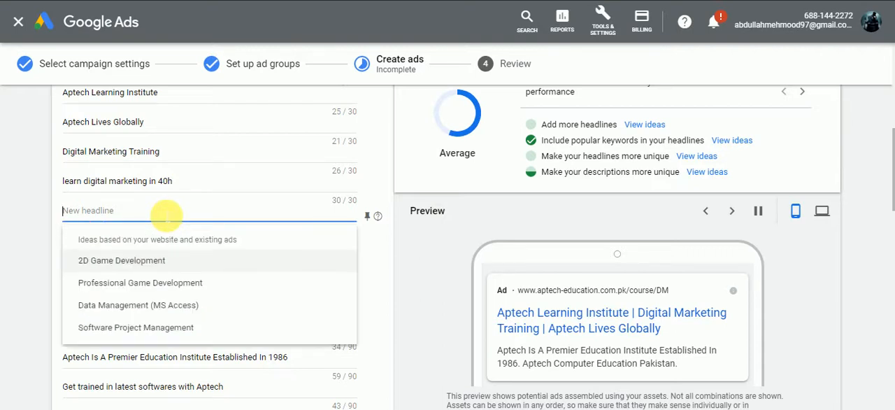
{"action": "type", "text": "best "}
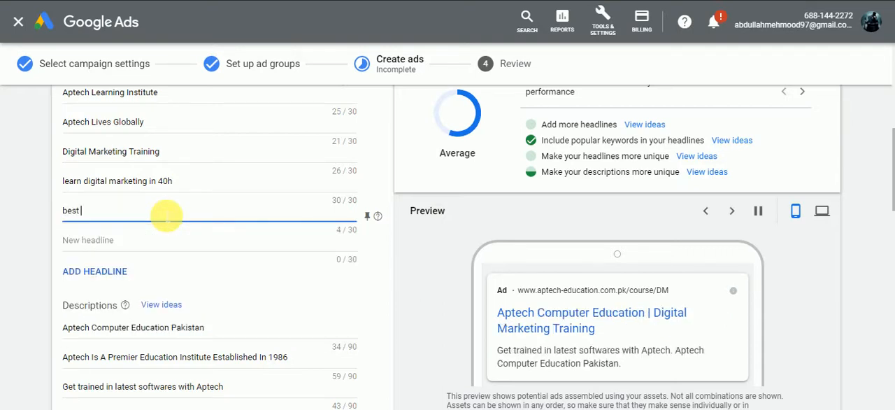
{"action": "type", "text": "digital Marketing"}
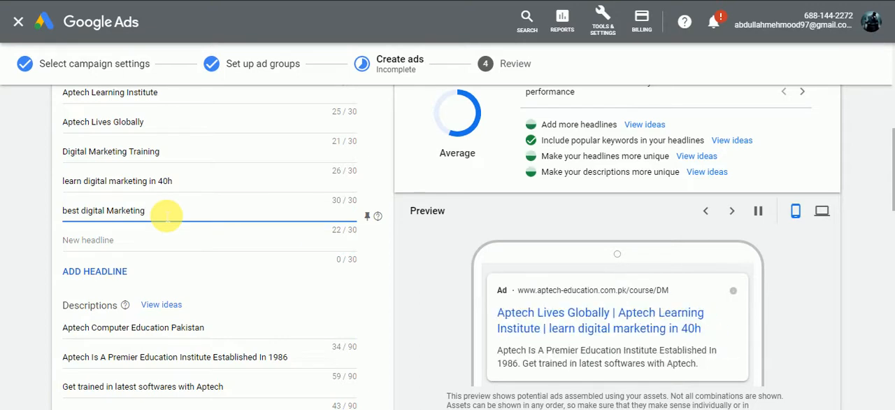
{"action": "type", "text": " in"}
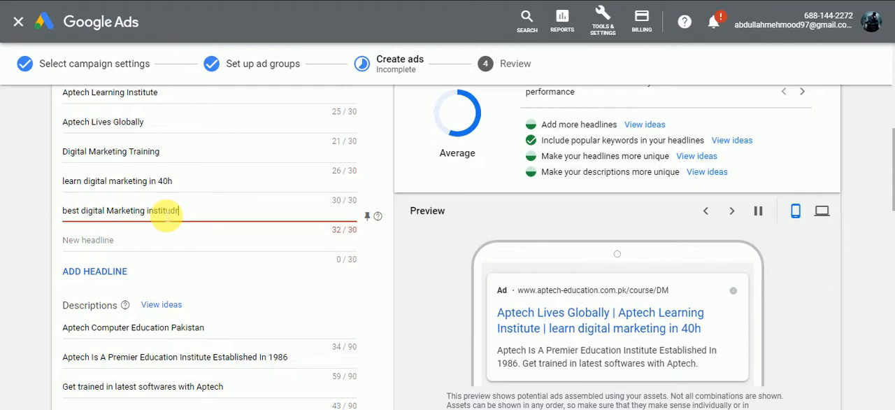
{"action": "type", "text": "stitu"}
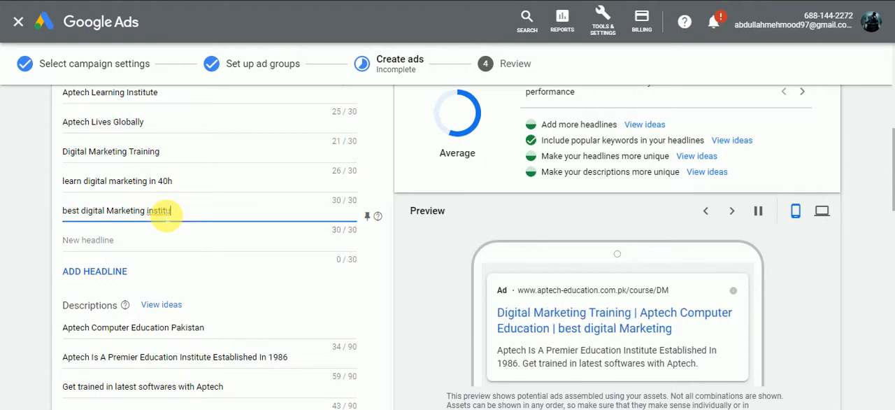
{"action": "type", "text": "te"}
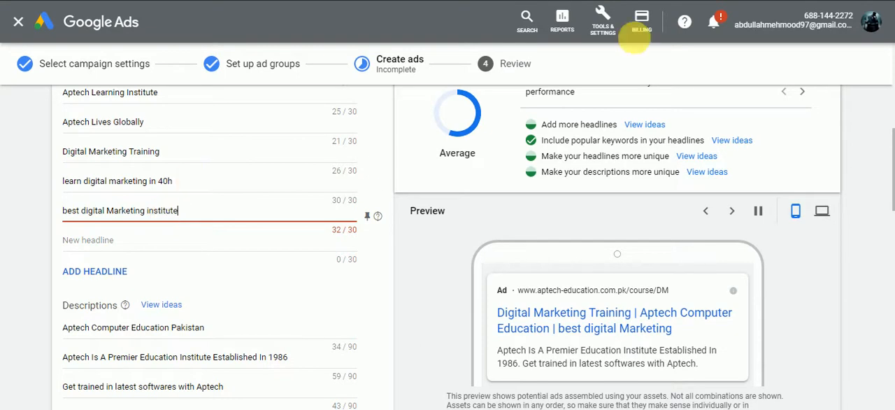
Step: Shorten the sixth headline to "best Marketing institute" to fit the 30-character limit
{"action": "left_click", "coordinate": [105, 211]}
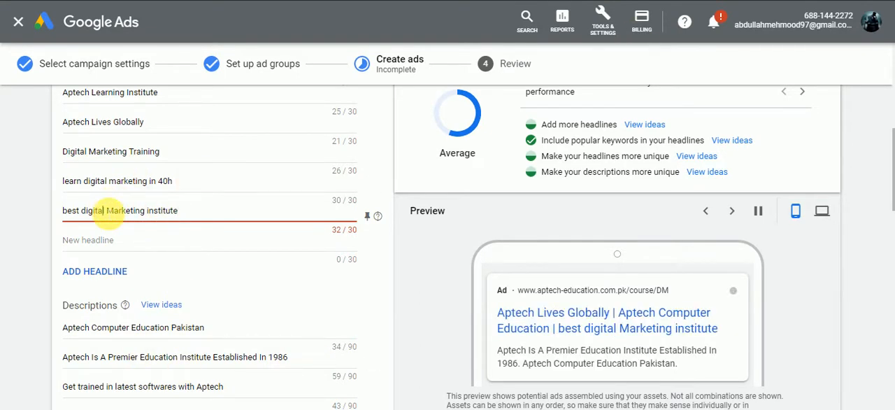
{"action": "key", "text": "BackSpace"}
{"action": "key", "text": "BackSpace"}
{"action": "key", "text": "BackSpace"}
{"action": "key", "text": "BackSpace"}
{"action": "key", "text": "BackSpace"}
{"action": "key", "text": "BackSpace"}
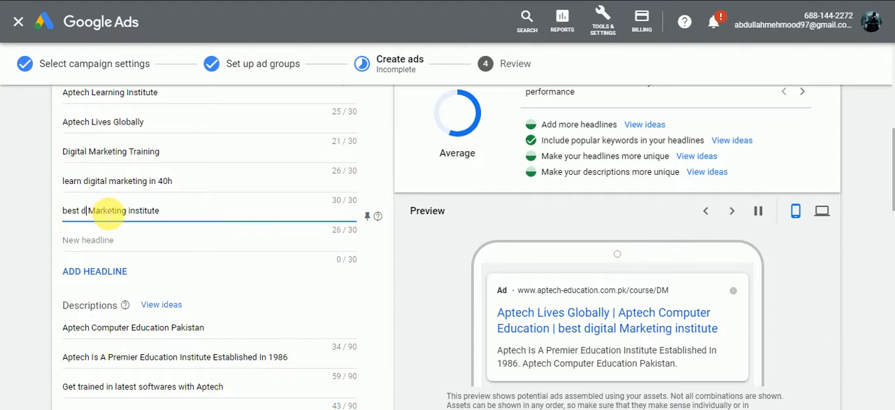
{"action": "key", "text": "BackSpace"}
{"action": "key", "text": "BackSpace"}
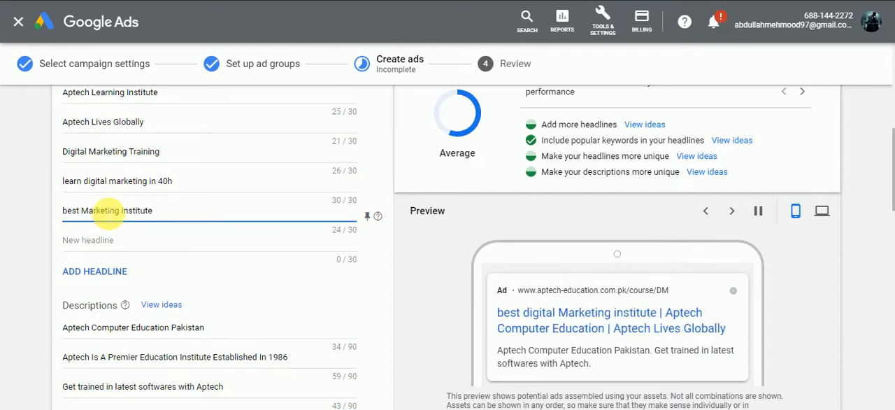
Step: Add "become a Professional Marketer" as the seventh headline of the ad
{"action": "left_click", "coordinate": [161, 242]}
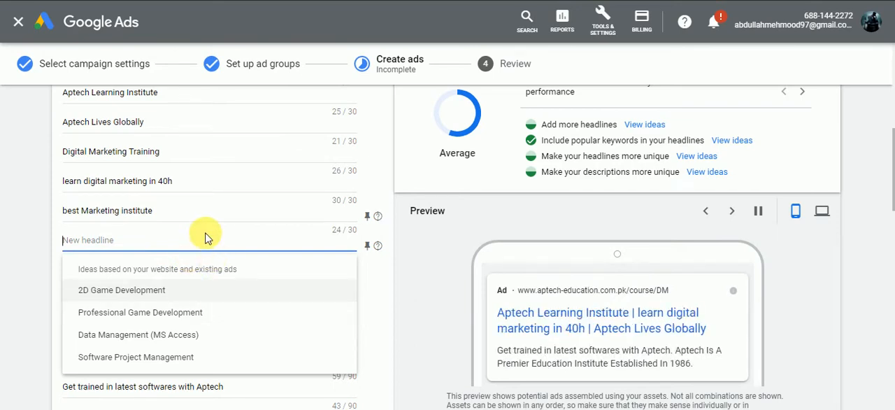
{"action": "type", "text": "become a Prof"}
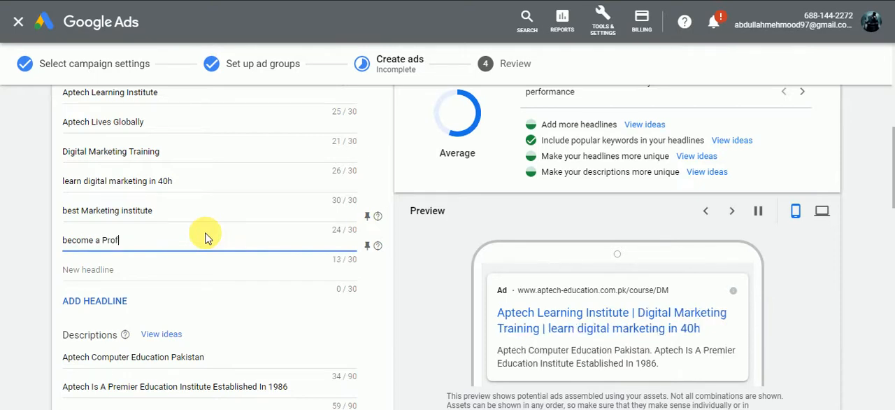
{"action": "type", "text": "essional Marketin"}
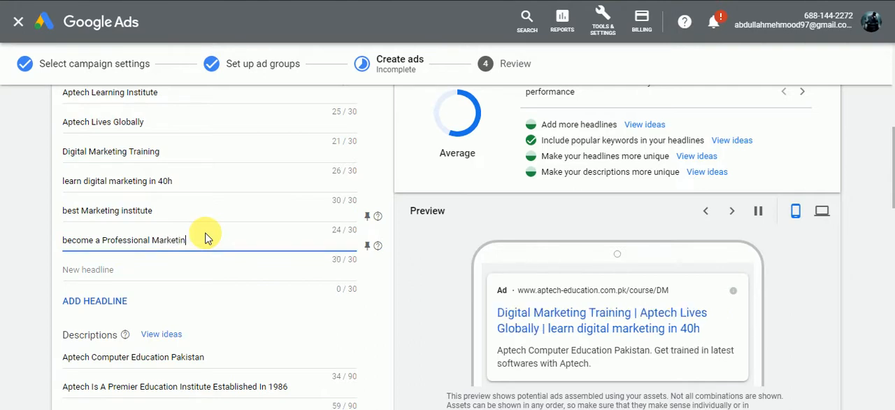
{"action": "key", "text": "BackSpace"}
{"action": "key", "text": "BackSpace"}
{"action": "type", "text": "er"}
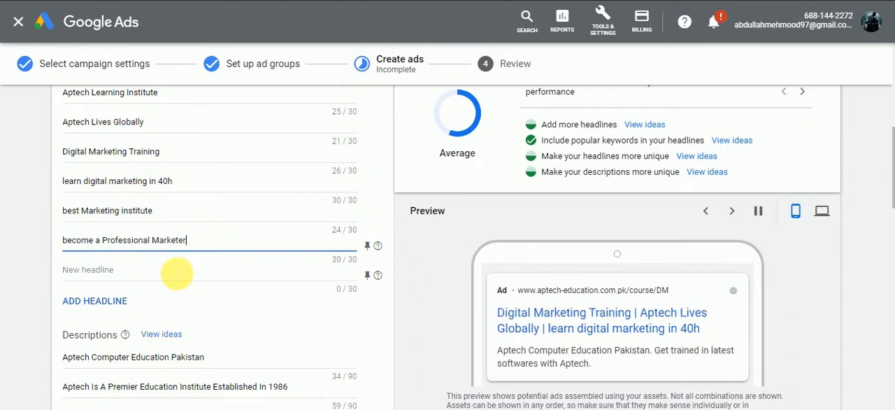
{"action": "left_click", "coordinate": [175, 273]}
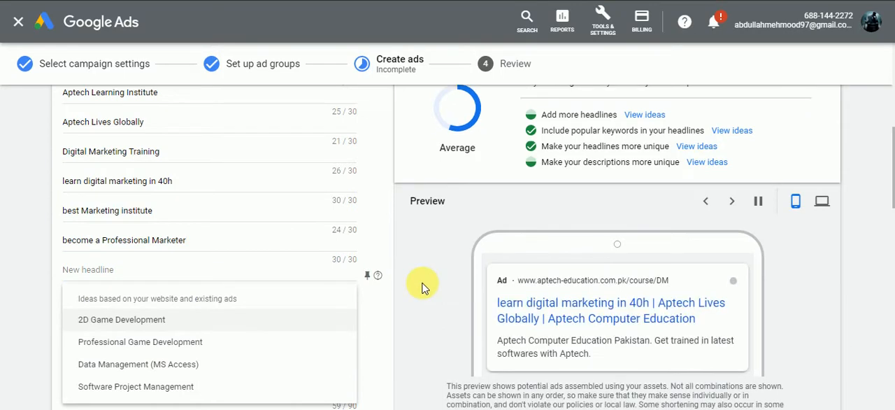
{"action": "left_click", "coordinate": [425, 284]}
Step: Add a fourth description to the ad reading "Learn Digital Media marketing from best institute in karachi"
{"action": "scroll", "coordinate": [431, 293], "scroll_direction": "down", "scroll_amount": 3}
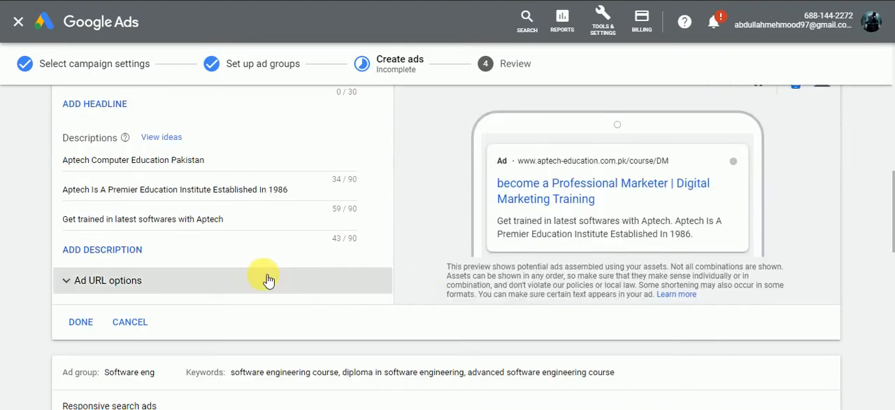
{"action": "left_click", "coordinate": [227, 223]}
{"action": "left_click", "coordinate": [120, 250]}
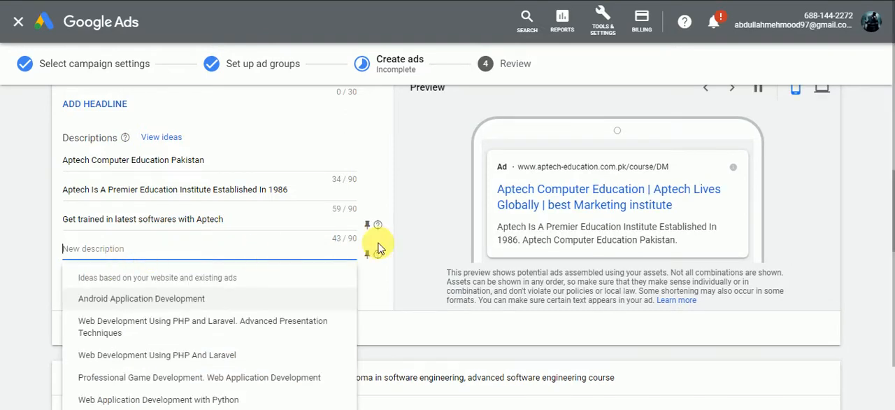
{"action": "type", "text": "Learn"}
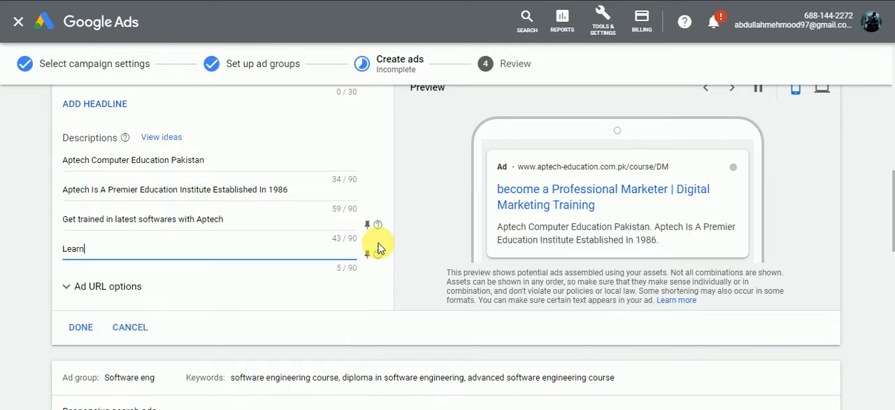
{"action": "type", "text": " Digital Media mar"}
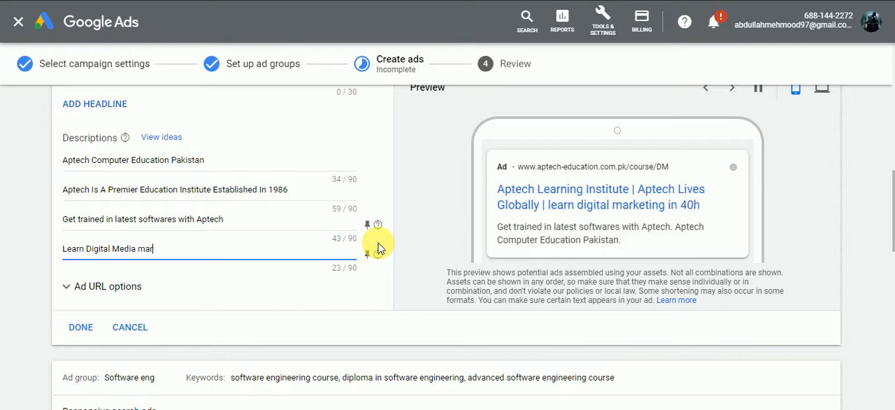
{"action": "type", "text": "keting form om bn"}
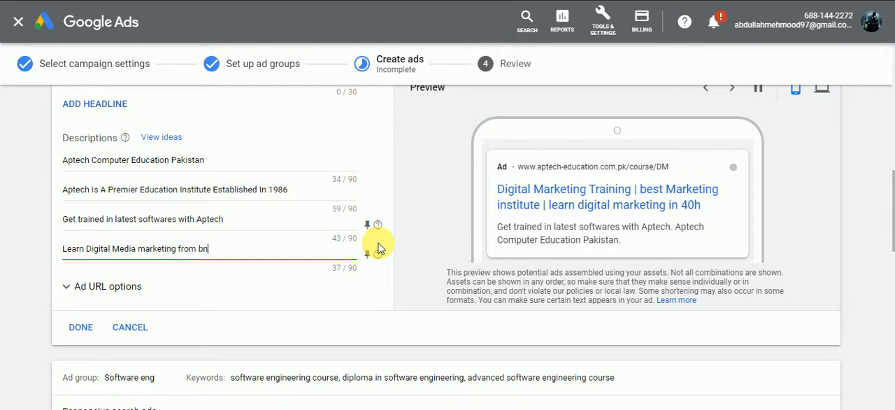
{"action": "key", "text": "BackSpace"}
{"action": "type", "text": "est institude i"}
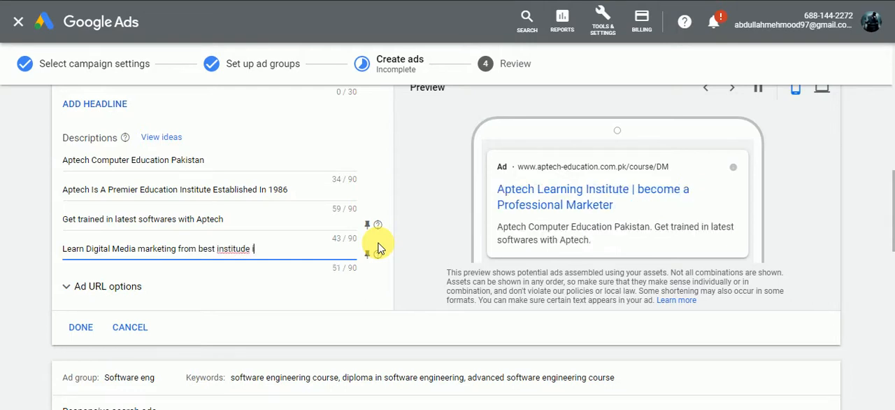
{"action": "key", "text": "BackSpace"}
{"action": "key", "text": "BackSpace"}
{"action": "key", "text": "BackSpace"}
{"action": "key", "text": "BackSpace"}
{"action": "type", "text": "te in karachi"}
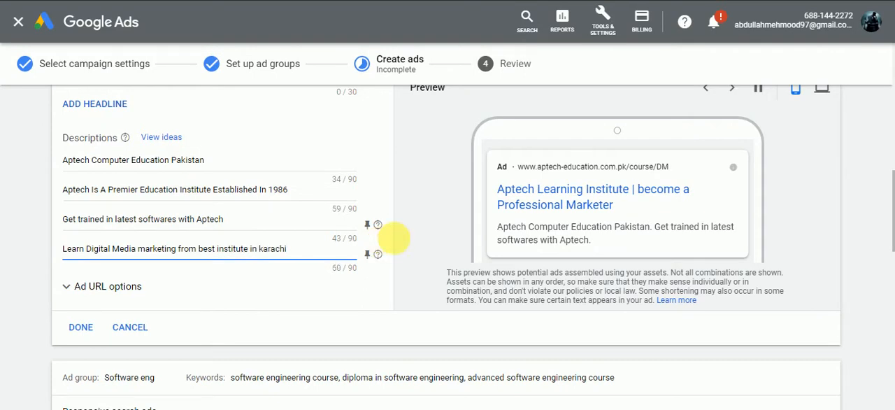
{"action": "left_click", "coordinate": [403, 240]}
Step: Check the ad strength and correct the city name in the fourth description to "Karachi"
{"action": "scroll", "coordinate": [404, 240], "scroll_direction": "up", "scroll_amount": 4}
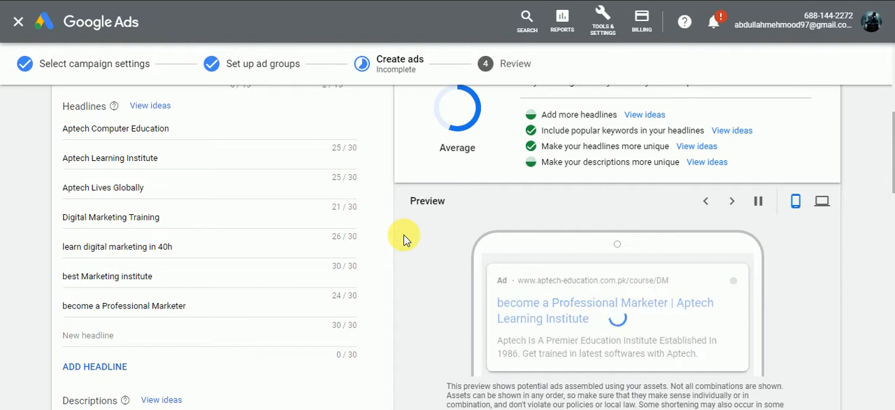
{"action": "scroll", "coordinate": [403, 240], "scroll_direction": "down", "scroll_amount": 2}
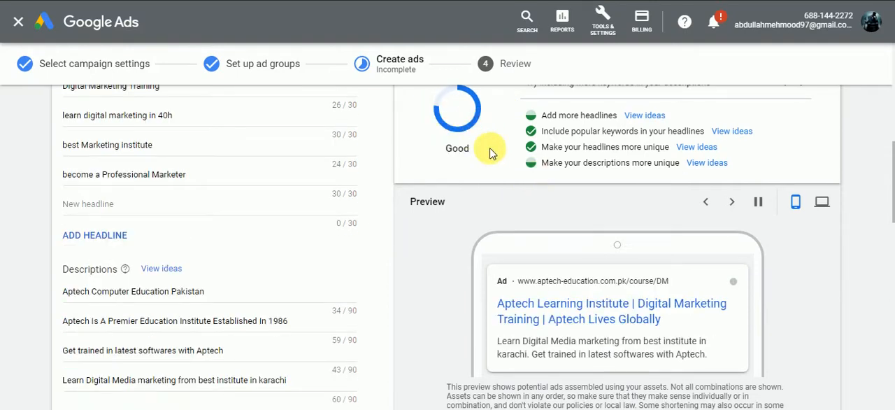
{"action": "scroll", "coordinate": [483, 165], "scroll_direction": "down", "scroll_amount": 2}
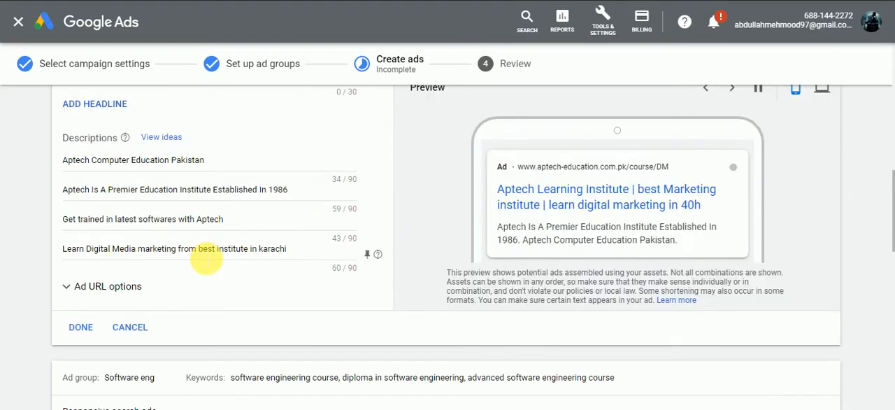
{"action": "left_click", "coordinate": [292, 255]}
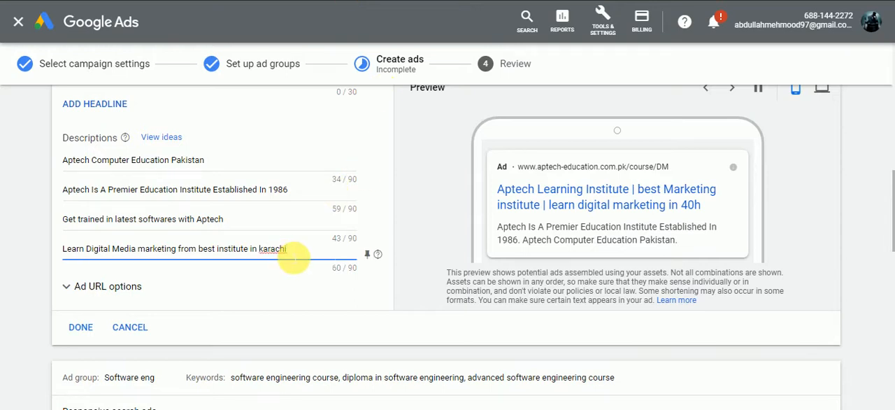
{"action": "right_click", "coordinate": [279, 250]}
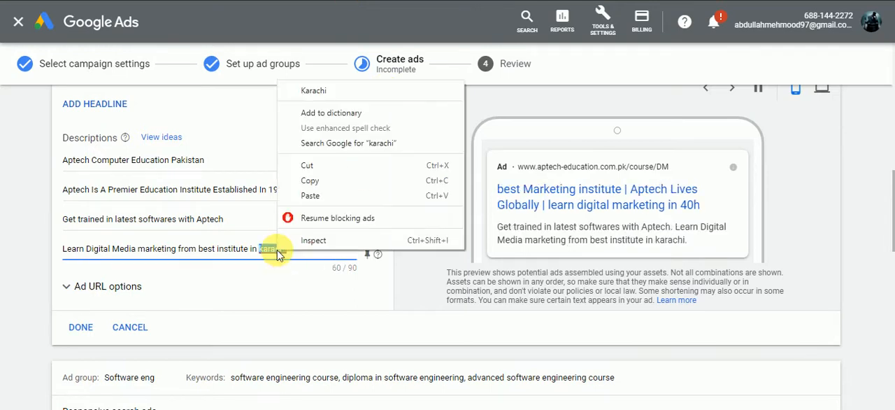
{"action": "left_click", "coordinate": [311, 93]}
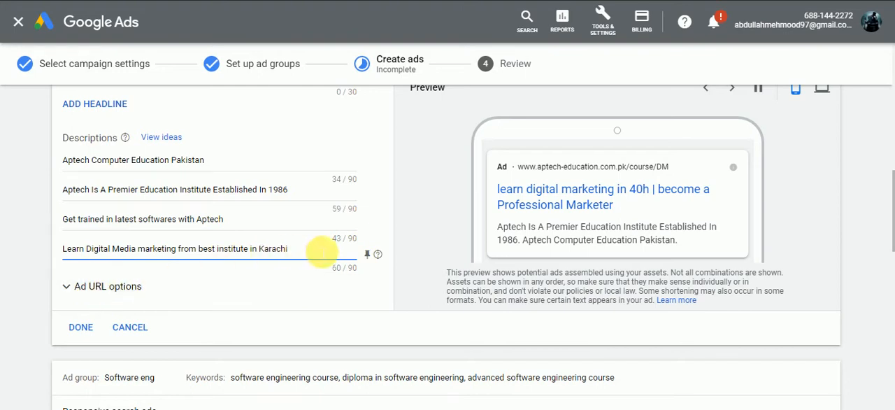
Step: Clear the second description, "Aptech Is A Premier Education Institute Established In 1986"
{"action": "scroll", "coordinate": [374, 245], "scroll_direction": "up", "scroll_amount": 2}
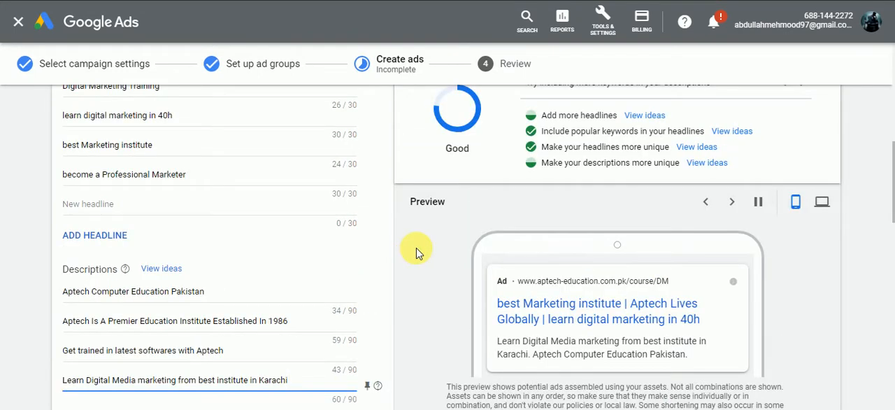
{"action": "scroll", "coordinate": [416, 247], "scroll_direction": "down", "scroll_amount": 1}
{"action": "left_click_drag", "start_coordinate": [56, 254], "coordinate": [58, 257]}
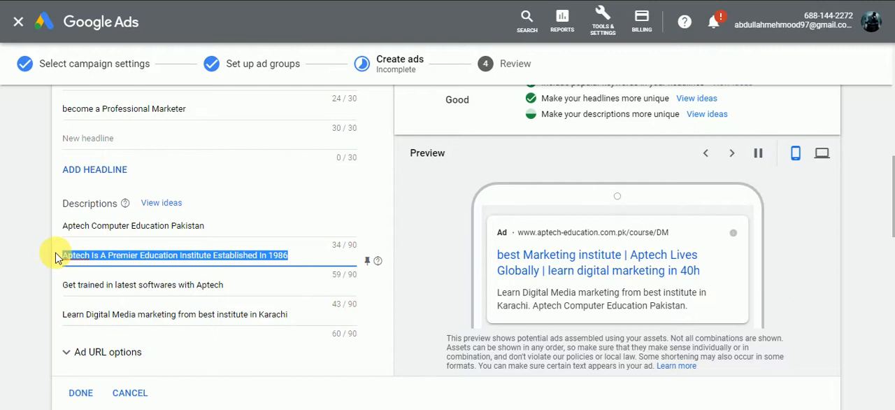
{"action": "key", "text": "BackSpace"}
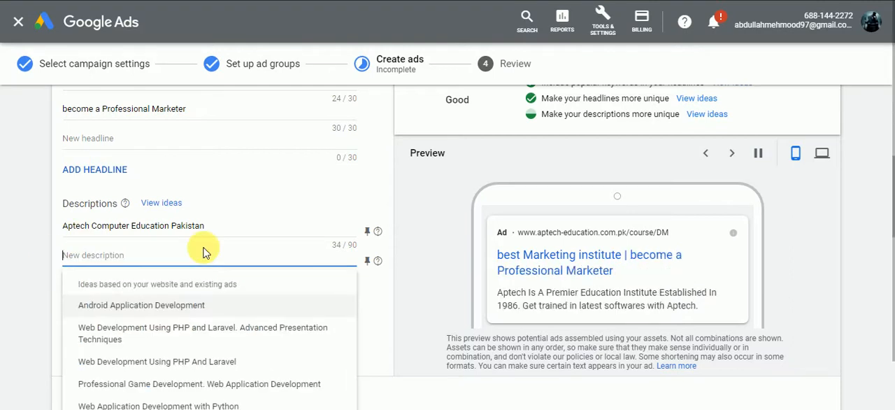
{"action": "type", "text": "Get Digita"}
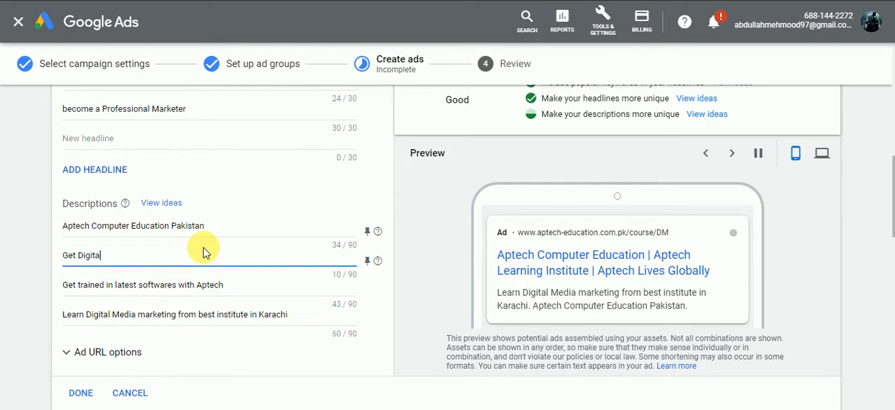
{"action": "type", "text": "l Marketing"}
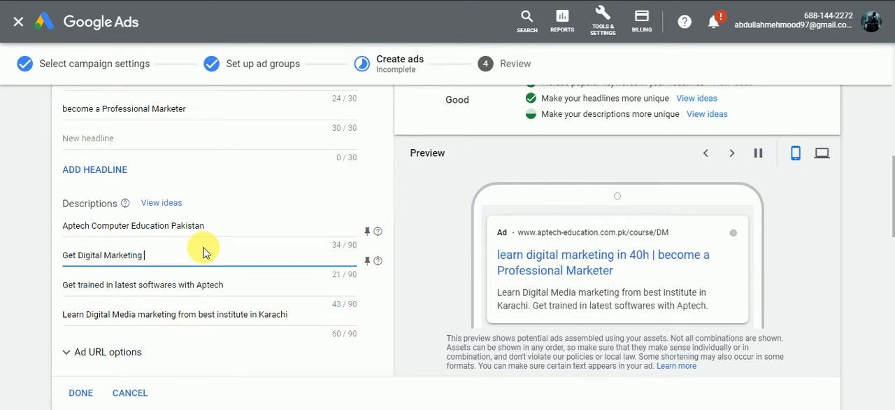
{"action": "type", "text": " certifi"}
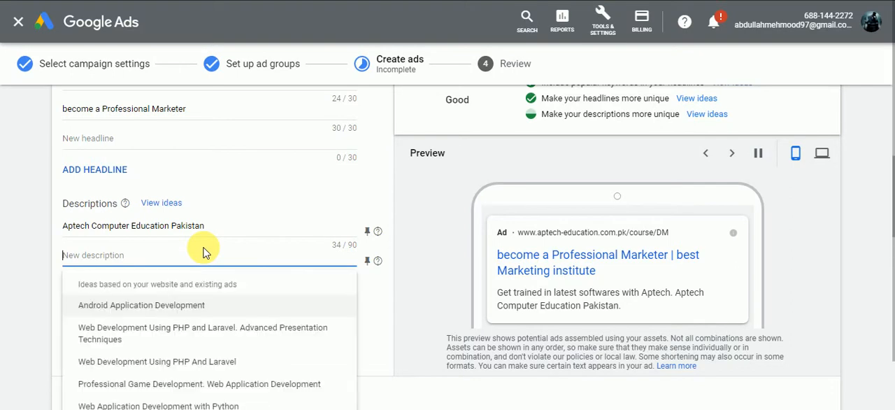
{"action": "type", "text": "Complete Di"}
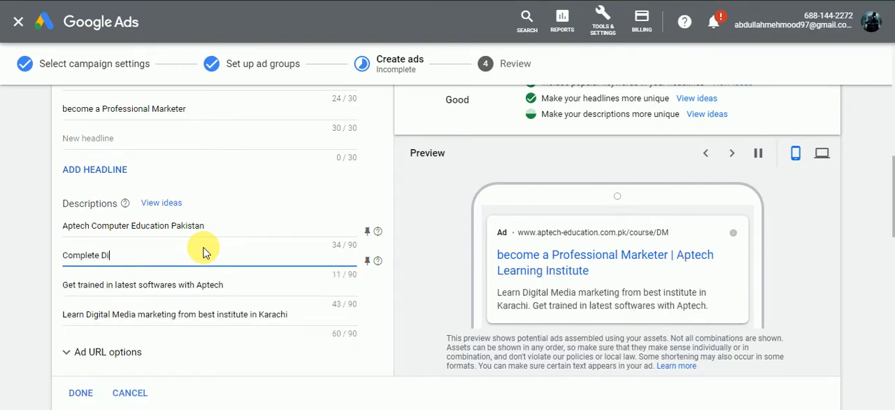
{"action": "type", "text": "rketing Cource in"}
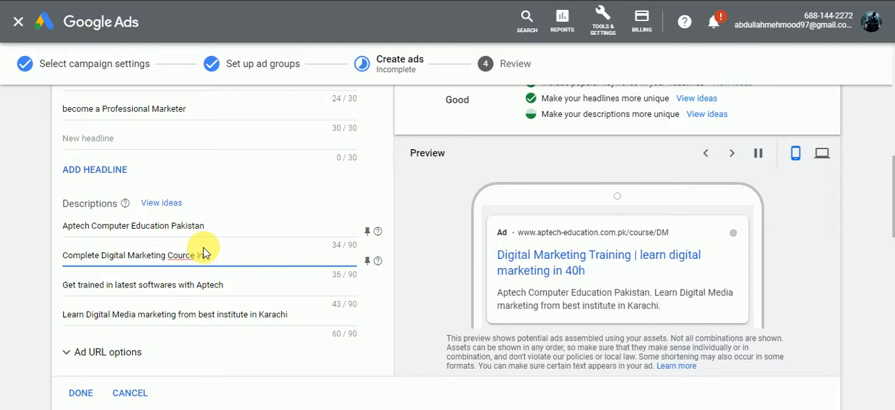
{"action": "right_click", "coordinate": [189, 257]}
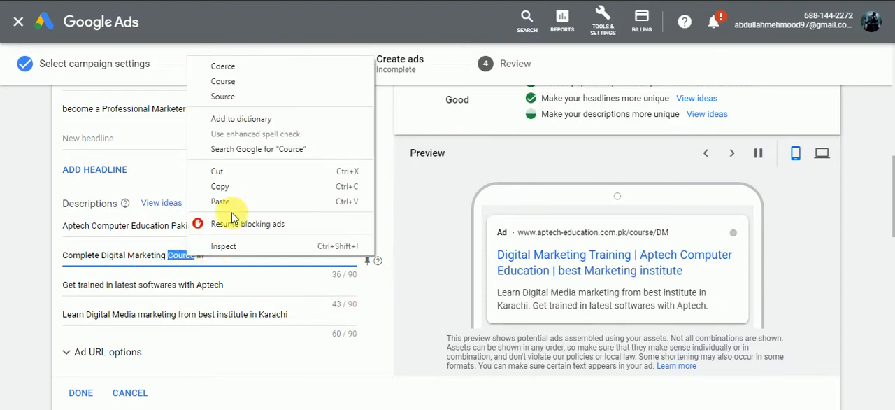
{"action": "left_click", "coordinate": [245, 151]}
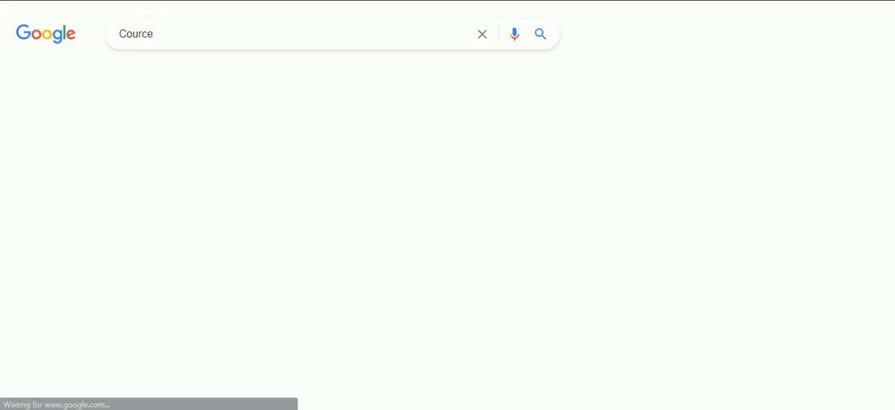
{"action": "key", "text": "ctrl+w"}
Step: Correct "Cource" to "Course" in the second description and end the sentence with "4 month"
{"action": "left_click", "coordinate": [197, 259]}
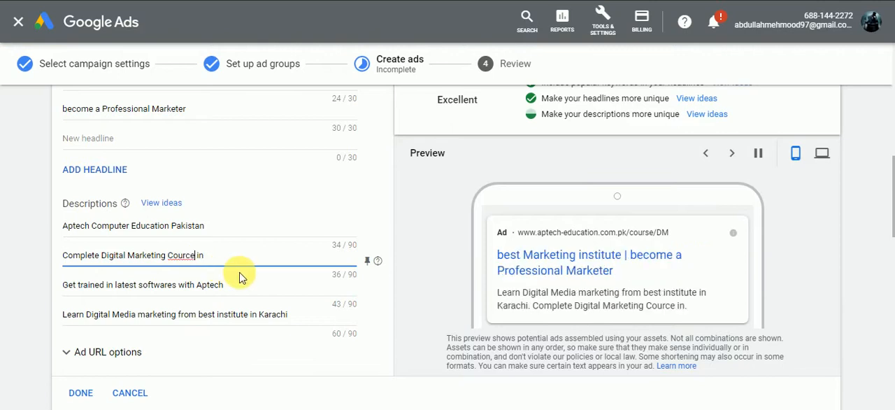
{"action": "scroll", "coordinate": [239, 277], "scroll_direction": "down", "scroll_amount": 5}
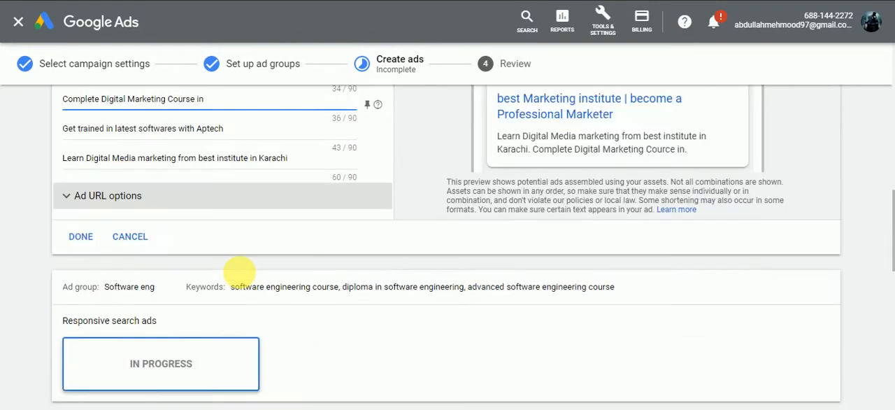
{"action": "scroll", "coordinate": [231, 278], "scroll_direction": "up", "scroll_amount": 8}
{"action": "scroll", "coordinate": [231, 287], "scroll_direction": "down", "scroll_amount": 2}
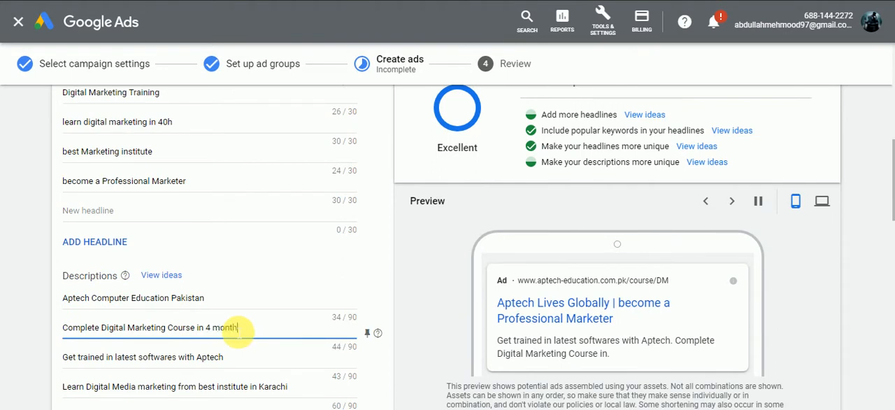
{"action": "left_click", "coordinate": [451, 262]}
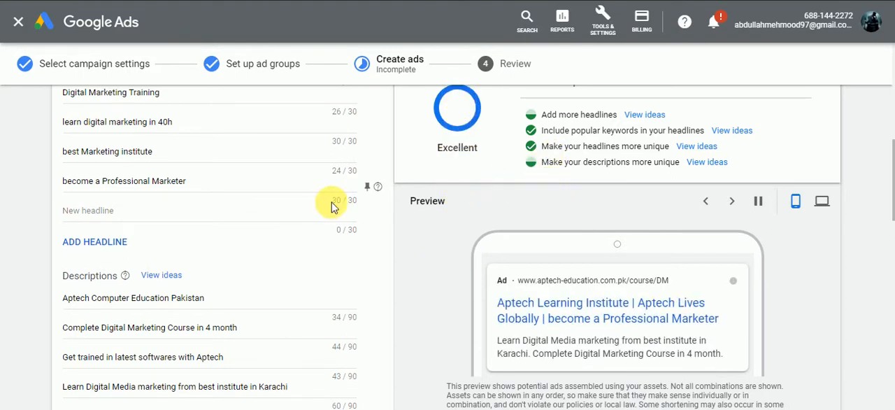
Step: Review the ad's URLs, strength and descriptions and finish the Digital Marketing responsive search ad
{"action": "scroll", "coordinate": [360, 207], "scroll_direction": "up", "scroll_amount": 2}
{"action": "scroll", "coordinate": [359, 208], "scroll_direction": "down", "scroll_amount": 3}
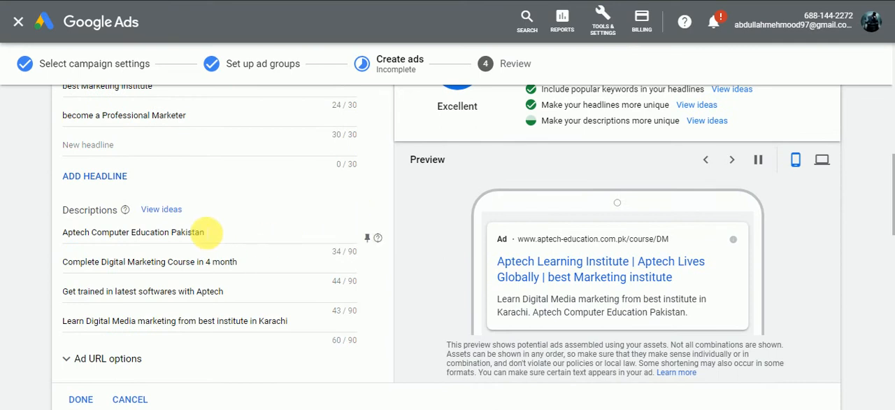
{"action": "scroll", "coordinate": [180, 260], "scroll_direction": "down", "scroll_amount": 1}
{"action": "scroll", "coordinate": [179, 259], "scroll_direction": "up", "scroll_amount": 7}
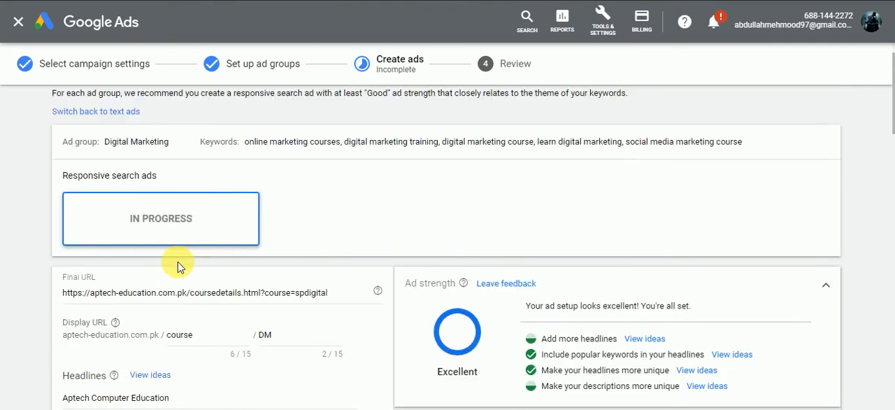
{"action": "scroll", "coordinate": [178, 264], "scroll_direction": "down", "scroll_amount": 10}
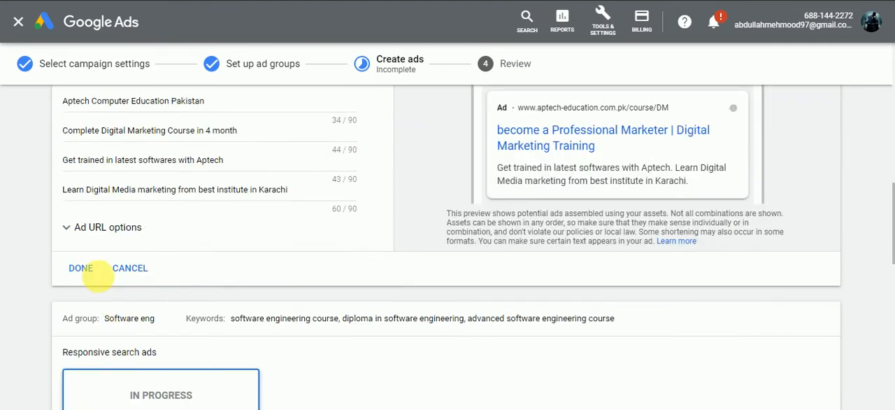
{"action": "left_click", "coordinate": [94, 272]}
Step: Review the headlines and descriptions of the Software eng responsive search ad and finish that ad
{"action": "scroll", "coordinate": [278, 265], "scroll_direction": "down", "scroll_amount": 2}
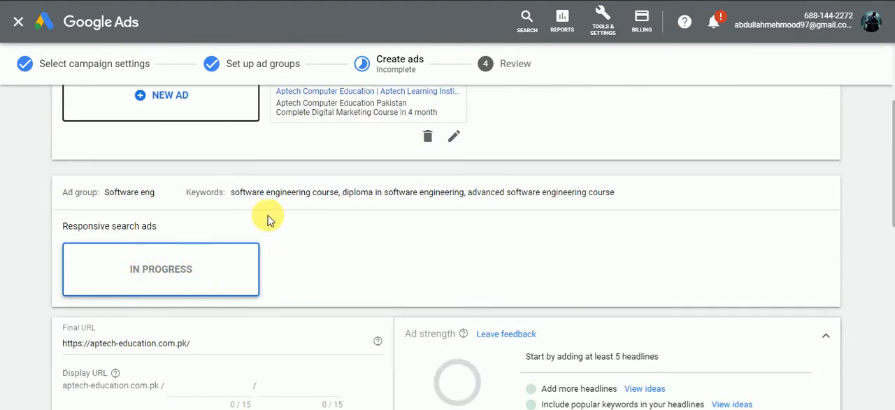
{"action": "scroll", "coordinate": [272, 219], "scroll_direction": "down", "scroll_amount": 2}
{"action": "scroll", "coordinate": [273, 219], "scroll_direction": "down", "scroll_amount": 2}
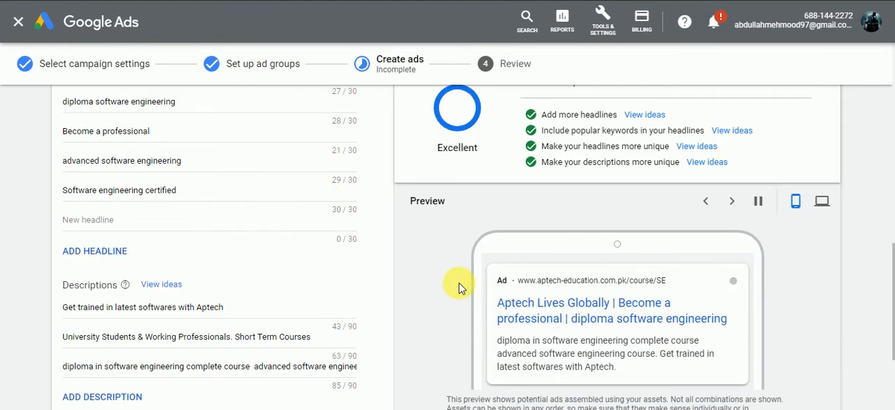
{"action": "scroll", "coordinate": [304, 254], "scroll_direction": "up", "scroll_amount": 8}
{"action": "scroll", "coordinate": [299, 259], "scroll_direction": "down", "scroll_amount": 3}
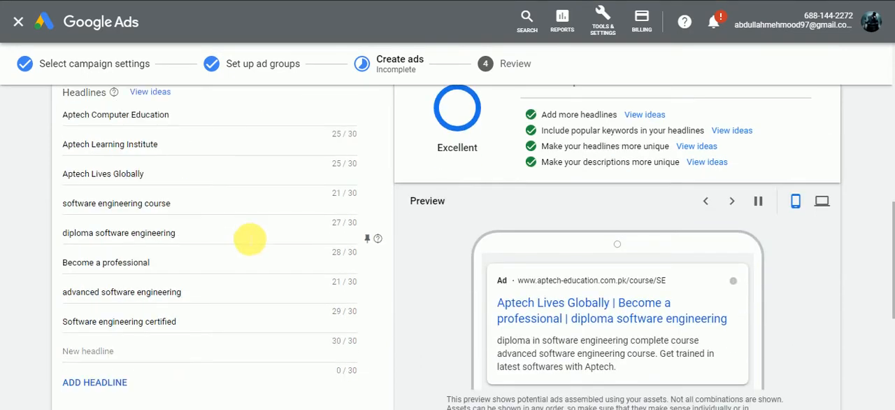
{"action": "scroll", "coordinate": [170, 200], "scroll_direction": "down", "scroll_amount": 2}
{"action": "scroll", "coordinate": [420, 207], "scroll_direction": "down", "scroll_amount": 2}
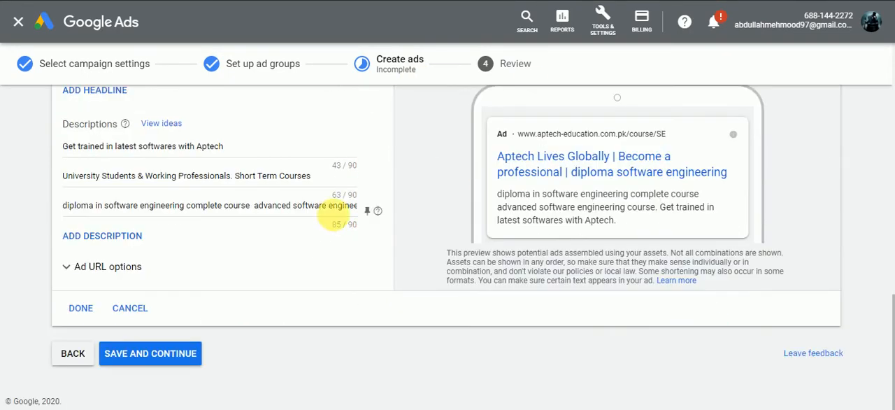
{"action": "scroll", "coordinate": [306, 195], "scroll_direction": "up", "scroll_amount": 1}
{"action": "scroll", "coordinate": [433, 286], "scroll_direction": "down", "scroll_amount": 1}
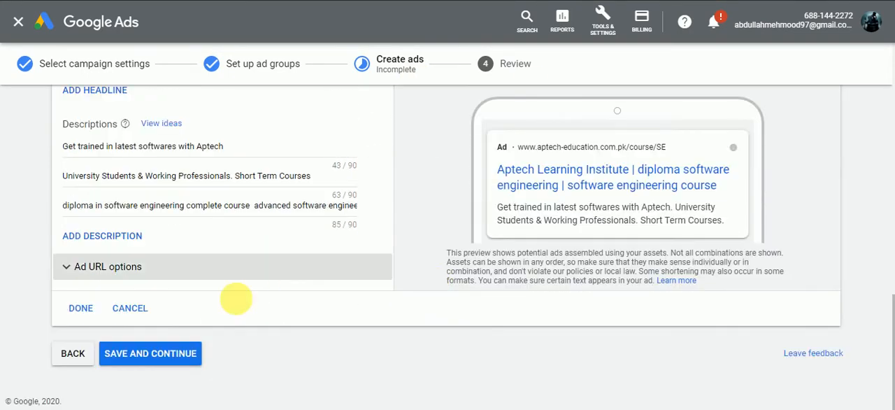
{"action": "left_click", "coordinate": [80, 308]}
Step: Compare the description lines in the summaries of the Digital Marketing and Software eng ads
{"action": "scroll", "coordinate": [210, 252], "scroll_direction": "up", "scroll_amount": 1}
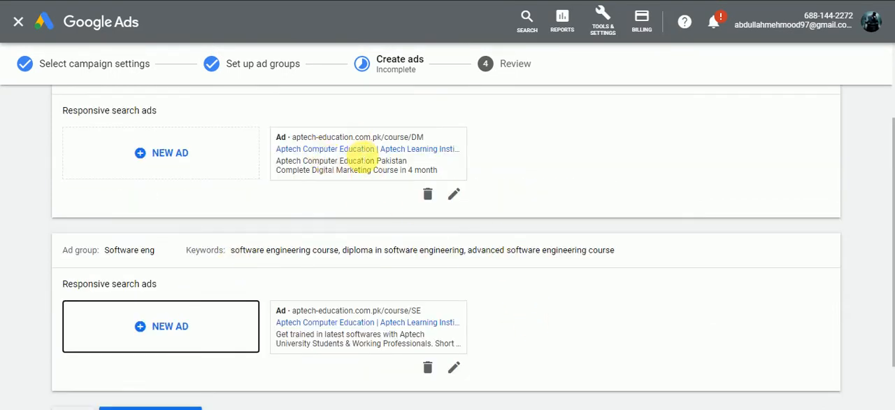
{"action": "left_click_drag", "start_coordinate": [301, 161], "coordinate": [365, 160]}
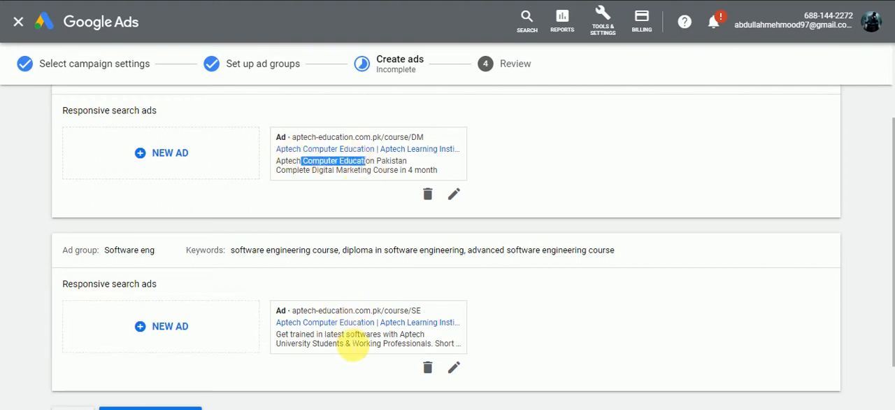
{"action": "left_click_drag", "start_coordinate": [346, 335], "coordinate": [423, 337]}
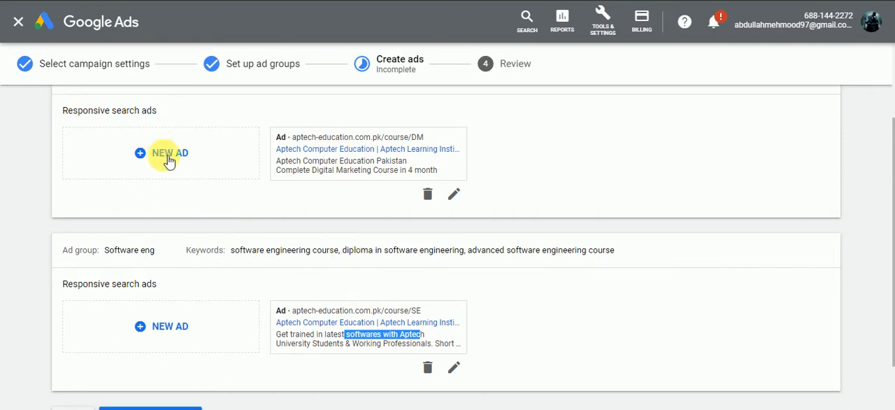
Step: Start another responsive search ad in the Digital Marketing ad group and show the ideas for its first headline
{"action": "scroll", "coordinate": [168, 160], "scroll_direction": "up", "scroll_amount": 2}
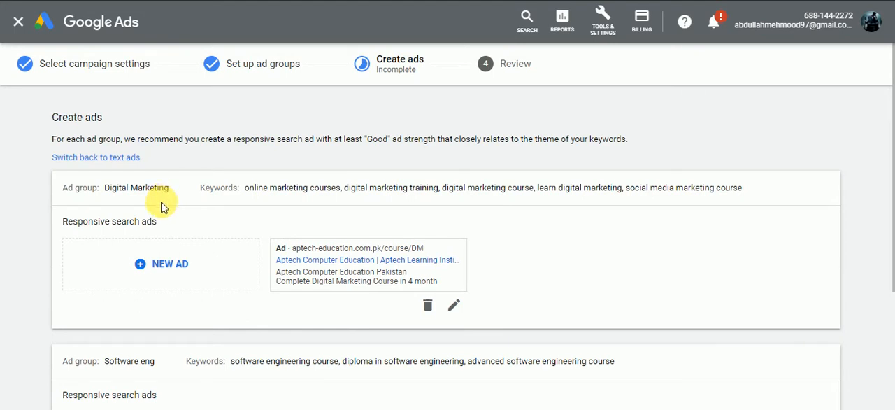
{"action": "left_click", "coordinate": [159, 269]}
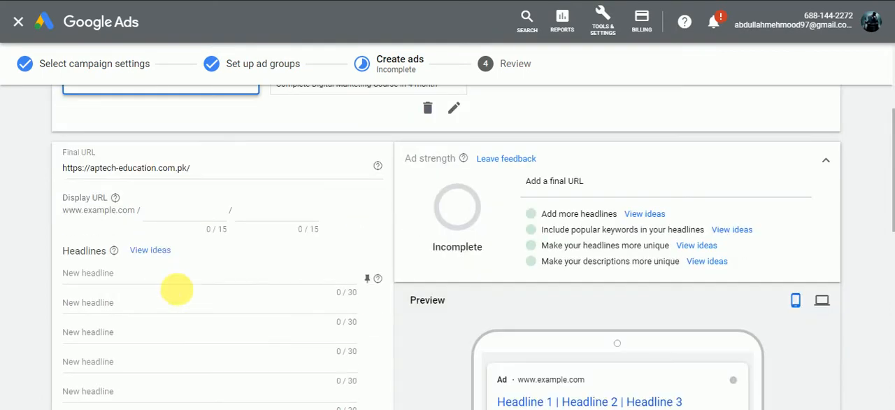
{"action": "left_click", "coordinate": [186, 211]}
{"action": "left_click", "coordinate": [295, 214]}
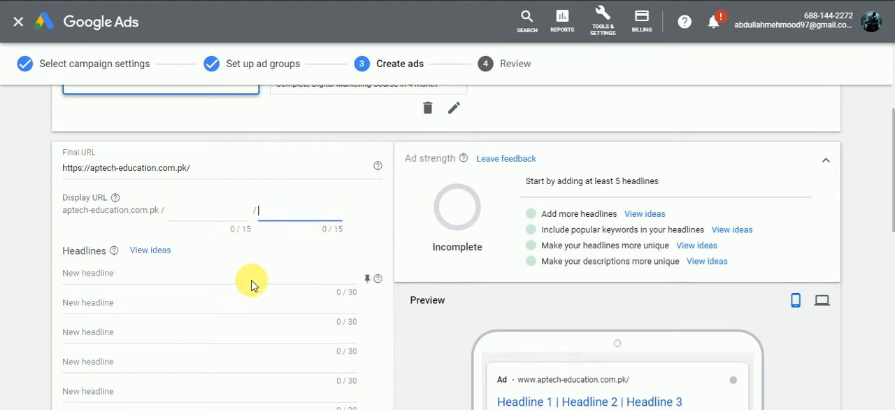
{"action": "scroll", "coordinate": [251, 284], "scroll_direction": "down", "scroll_amount": 1}
{"action": "left_click", "coordinate": [170, 215]}
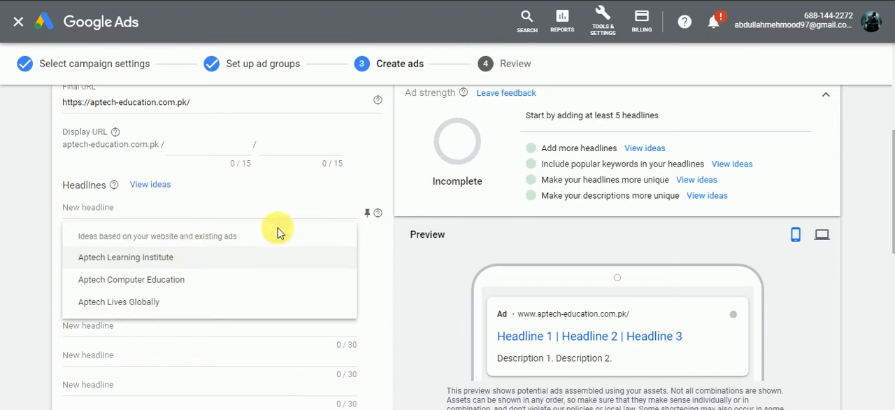
Step: Examine the Digital Marketing ad group's keywords, especially "social media marketing course", for use in the new ad
{"action": "scroll", "coordinate": [463, 246], "scroll_direction": "up", "scroll_amount": 4}
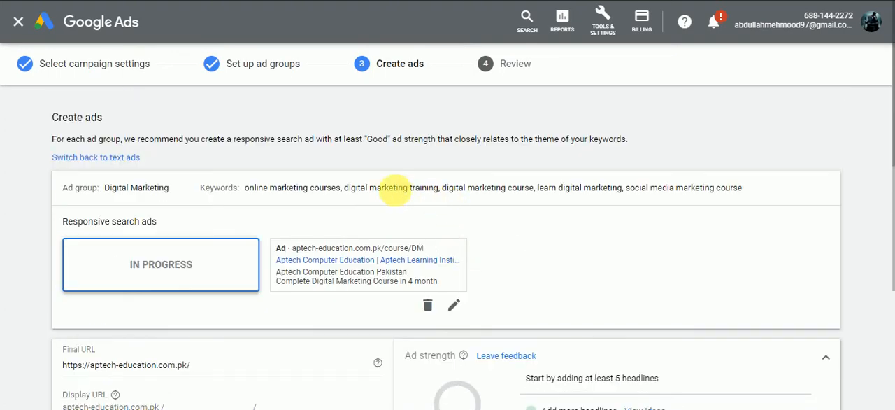
{"action": "left_click_drag", "start_coordinate": [352, 189], "coordinate": [458, 189]}
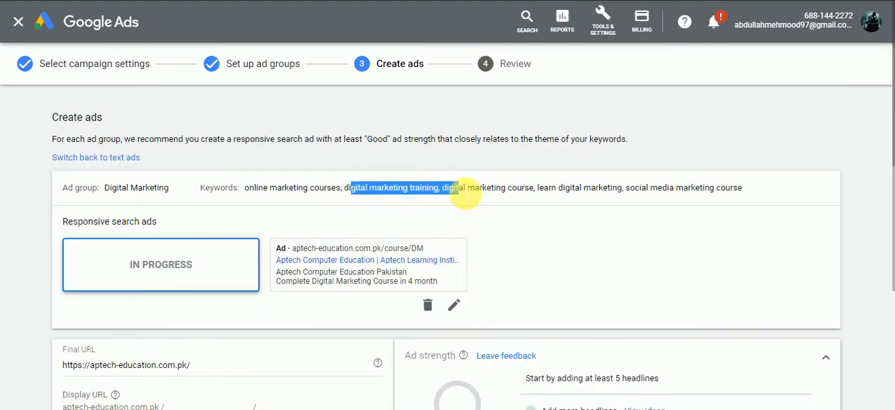
{"action": "left_click", "coordinate": [599, 194]}
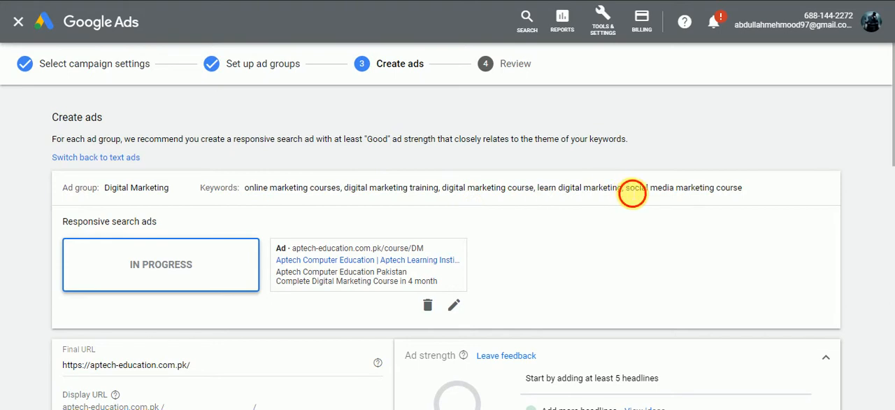
{"action": "left_click_drag", "start_coordinate": [625, 189], "coordinate": [742, 191]}
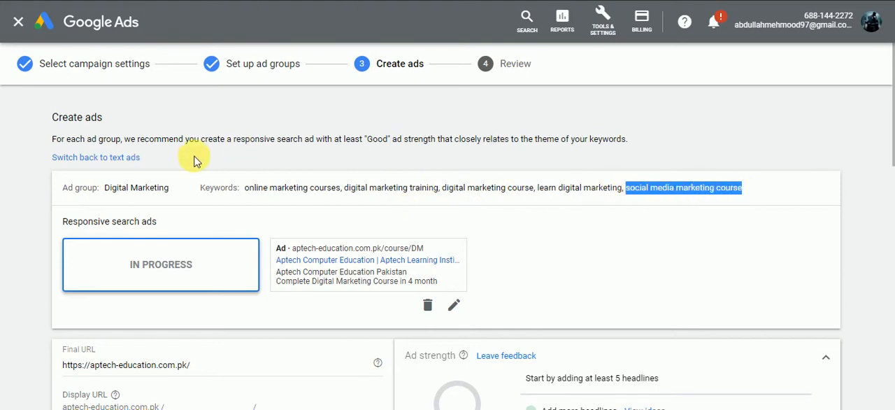
Step: Fill in the new ad with display path Course/DM, five headlines including Social Media Marketing Course and Best Online marketing course, and three descriptions
{"action": "scroll", "coordinate": [196, 161], "scroll_direction": "down", "scroll_amount": 3}
{"action": "left_click", "coordinate": [126, 278]}
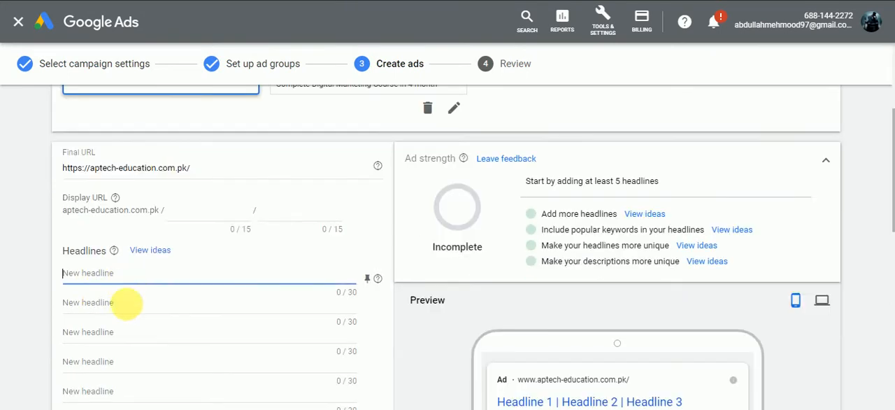
{"action": "left_click", "coordinate": [19, 299]}
{"action": "scroll", "coordinate": [20, 393], "scroll_direction": "down", "scroll_amount": 1}
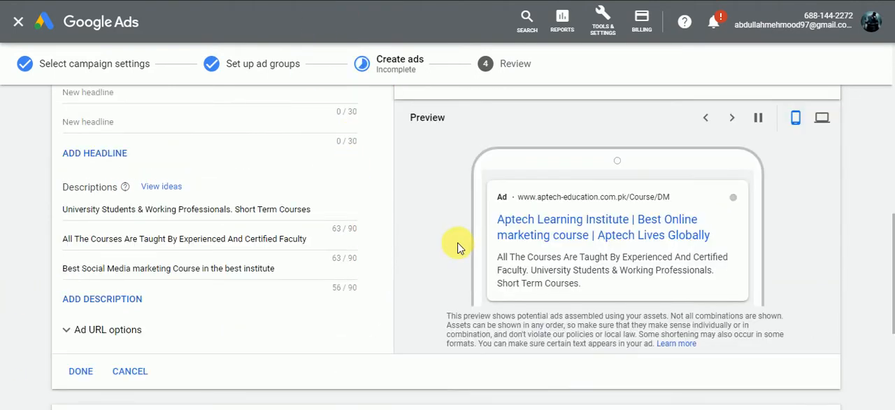
Step: Review the new Digital Marketing ad's URL, headlines and descriptions and finish the ad
{"action": "scroll", "coordinate": [208, 221], "scroll_direction": "up", "scroll_amount": 5}
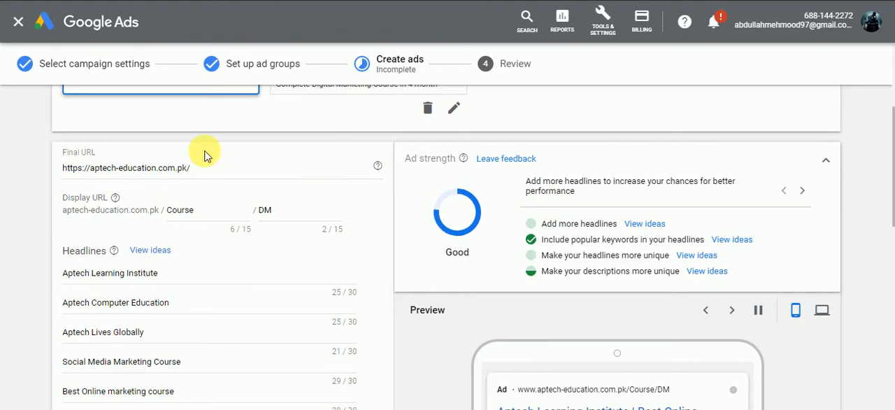
{"action": "scroll", "coordinate": [466, 164], "scroll_direction": "down", "scroll_amount": 2}
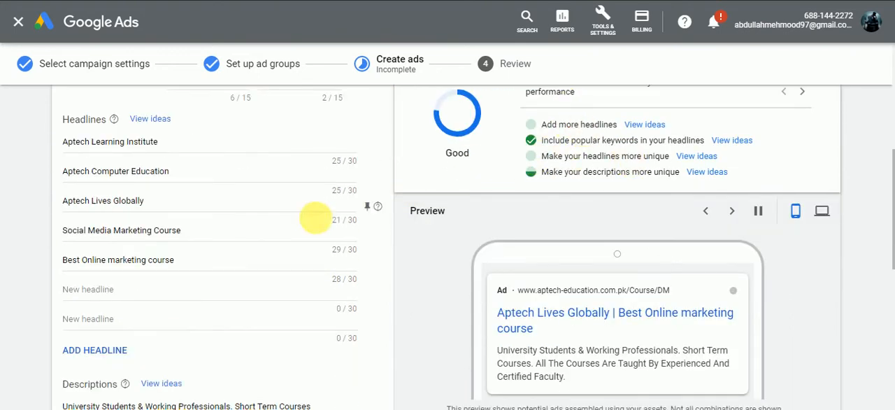
{"action": "left_click", "coordinate": [239, 304]}
{"action": "scroll", "coordinate": [459, 259], "scroll_direction": "down", "scroll_amount": 3}
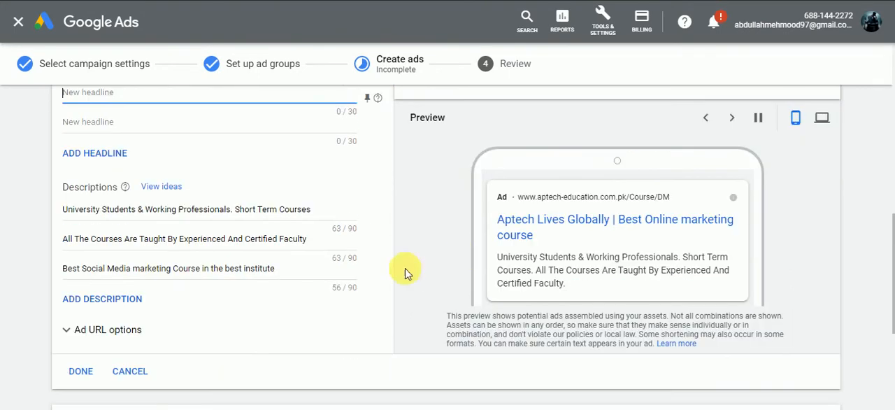
{"action": "scroll", "coordinate": [276, 276], "scroll_direction": "up", "scroll_amount": 2}
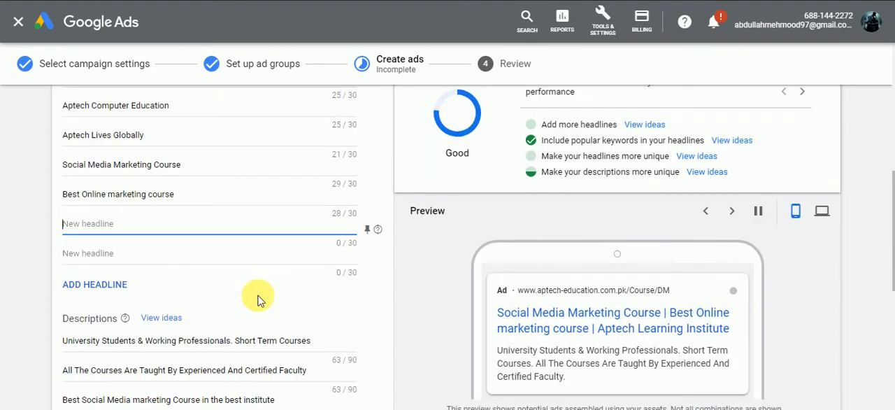
{"action": "scroll", "coordinate": [257, 299], "scroll_direction": "down", "scroll_amount": 3}
{"action": "left_click", "coordinate": [80, 308]}
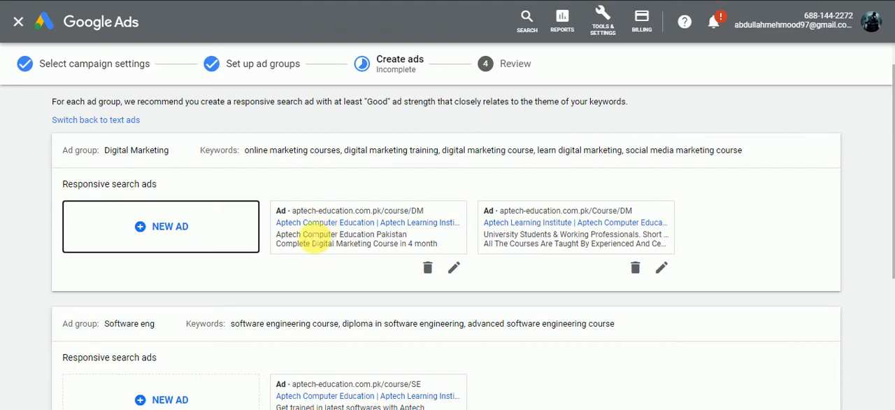
Step: Compare the two Digital Marketing ads' descriptions and examine the second ad's headlines, especially Social Media Marketing Course
{"action": "left_click_drag", "start_coordinate": [306, 235], "coordinate": [378, 244]}
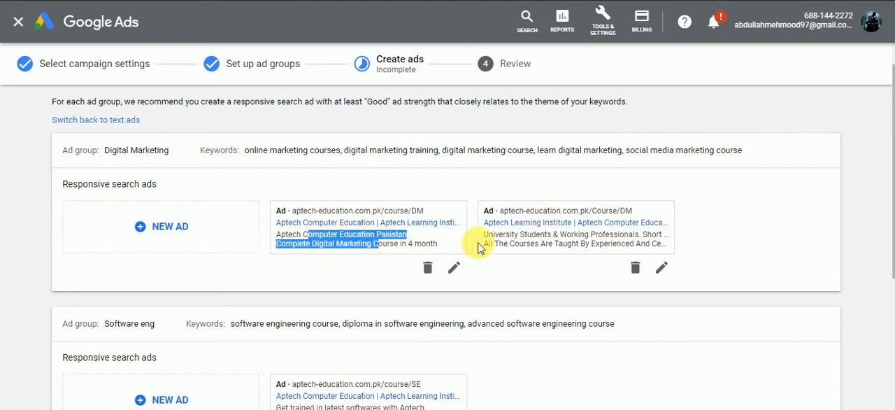
{"action": "left_click_drag", "start_coordinate": [530, 244], "coordinate": [599, 244]}
{"action": "left_click", "coordinate": [662, 270]}
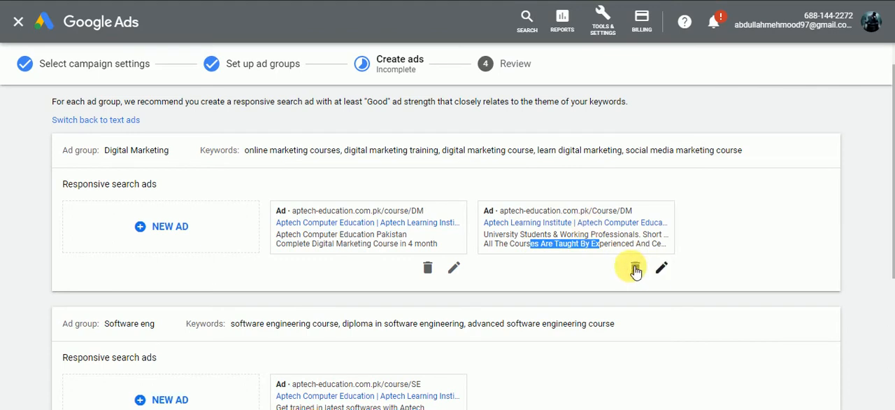
{"action": "scroll", "coordinate": [233, 269], "scroll_direction": "down", "scroll_amount": 4}
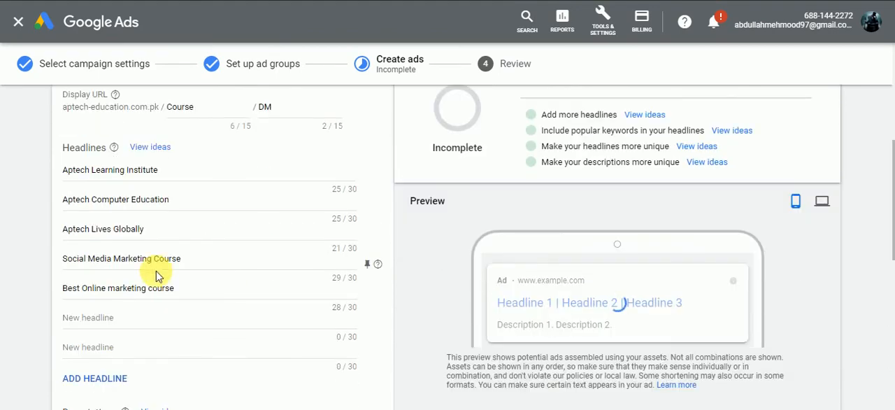
{"action": "left_click_drag", "start_coordinate": [154, 270], "coordinate": [58, 265]}
{"action": "scroll", "coordinate": [255, 270], "scroll_direction": "up", "scroll_amount": 4}
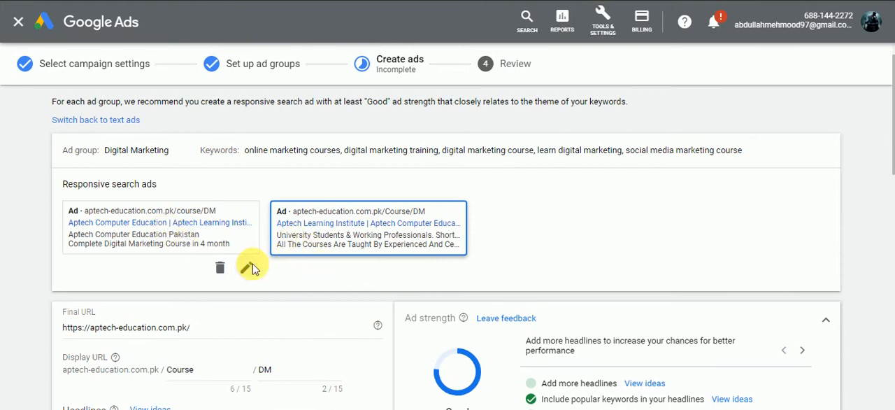
Step: Examine the headlines of the first Digital Marketing ad, especially Digital Marketing Training, and close its editor
{"action": "left_click", "coordinate": [248, 267]}
{"action": "scroll", "coordinate": [254, 270], "scroll_direction": "down", "scroll_amount": 5}
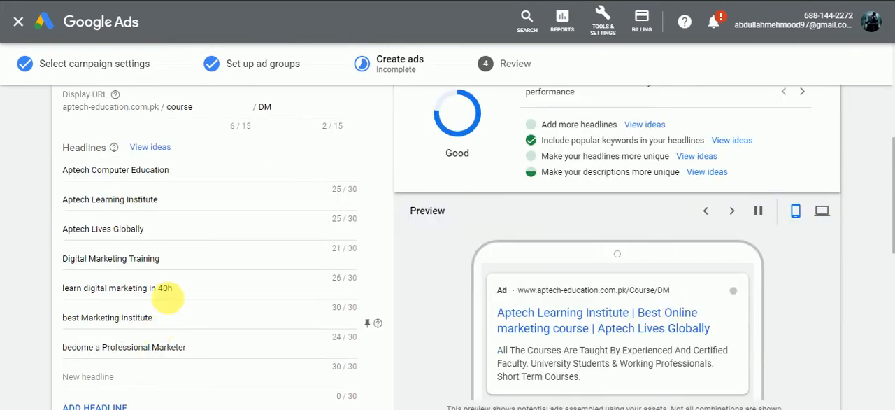
{"action": "left_click_drag", "start_coordinate": [160, 259], "coordinate": [88, 260]}
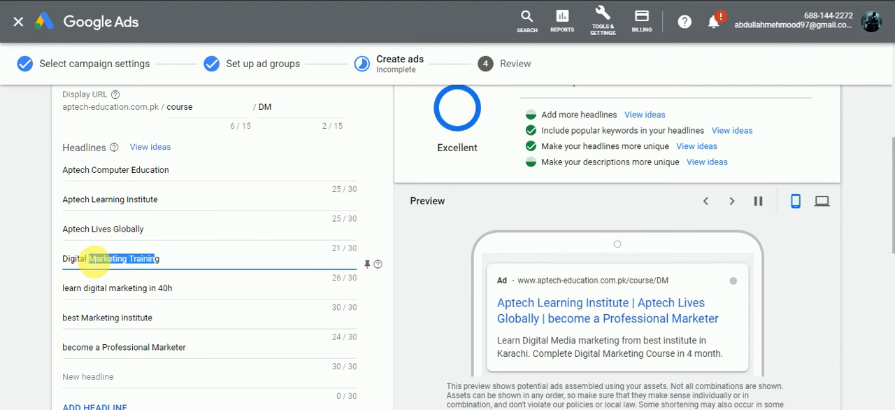
{"action": "left_click", "coordinate": [175, 259]}
{"action": "scroll", "coordinate": [175, 260], "scroll_direction": "down", "scroll_amount": 6}
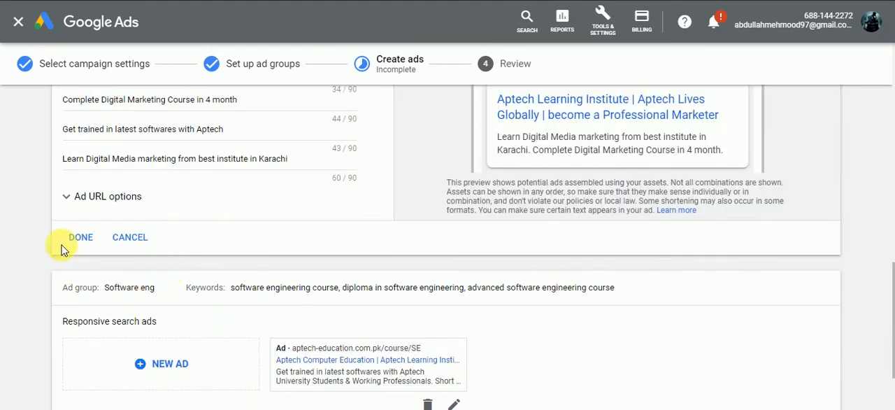
{"action": "left_click", "coordinate": [74, 237]}
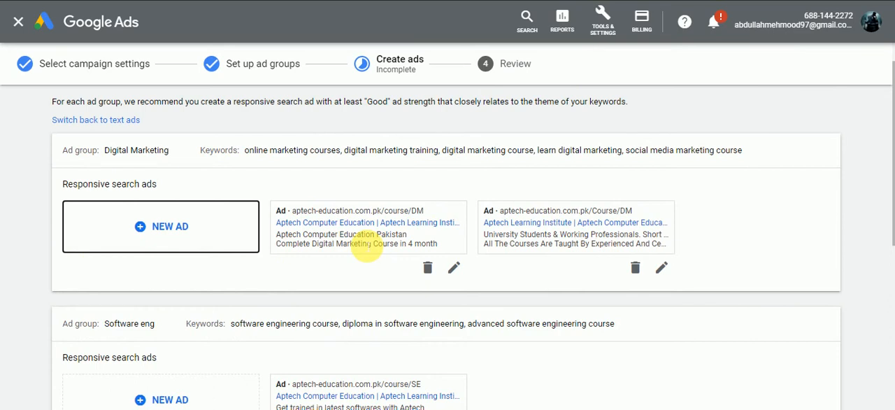
Step: Compare the description lines in the summaries of the two Digital Marketing ads
{"action": "left_click_drag", "start_coordinate": [303, 234], "coordinate": [396, 246]}
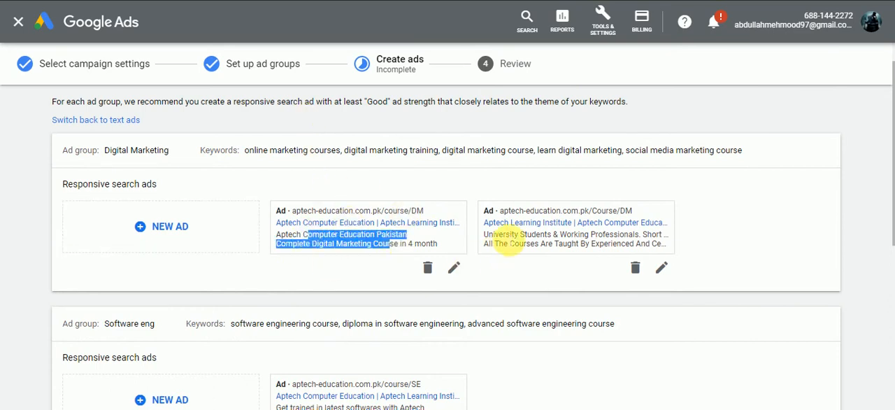
{"action": "left_click_drag", "start_coordinate": [502, 234], "coordinate": [600, 244]}
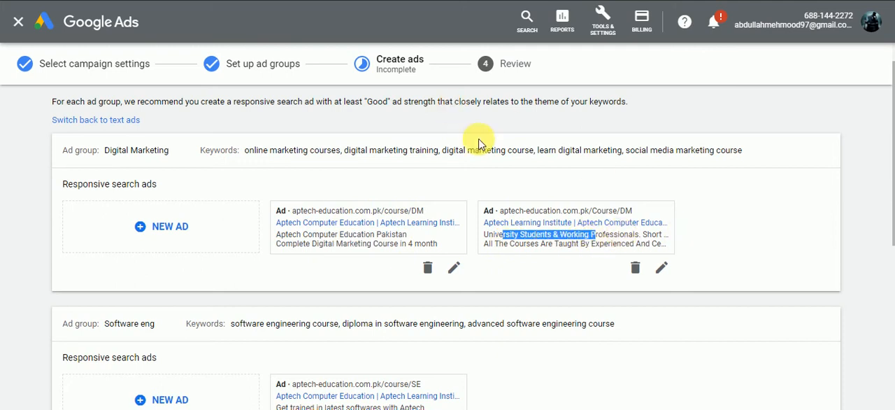
{"action": "left_click", "coordinate": [558, 217]}
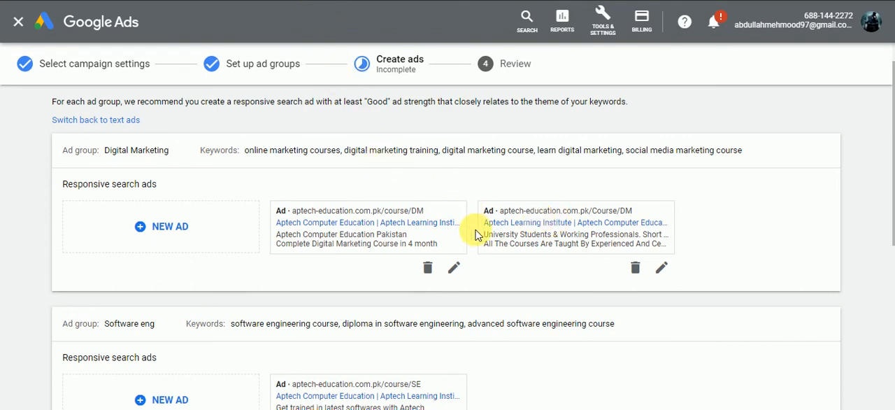
Step: Look over the ads in the Digital Marketing and Software eng ad groups, save them and continue to the campaign review
{"action": "scroll", "coordinate": [474, 234], "scroll_direction": "down", "scroll_amount": 2}
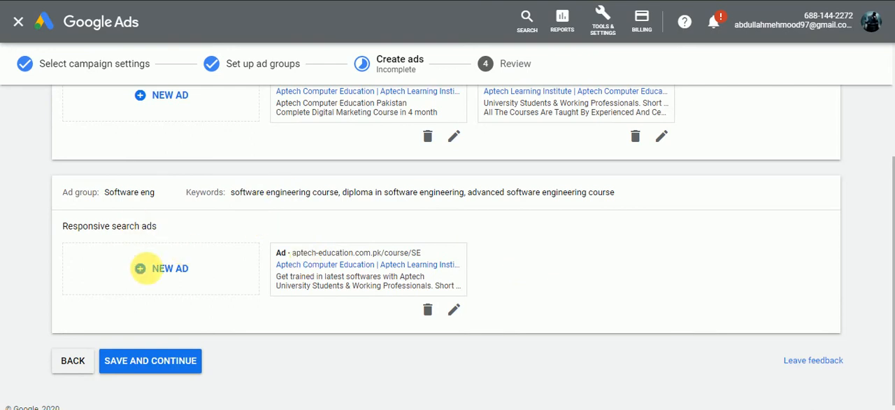
{"action": "scroll", "coordinate": [206, 180], "scroll_direction": "up", "scroll_amount": 1}
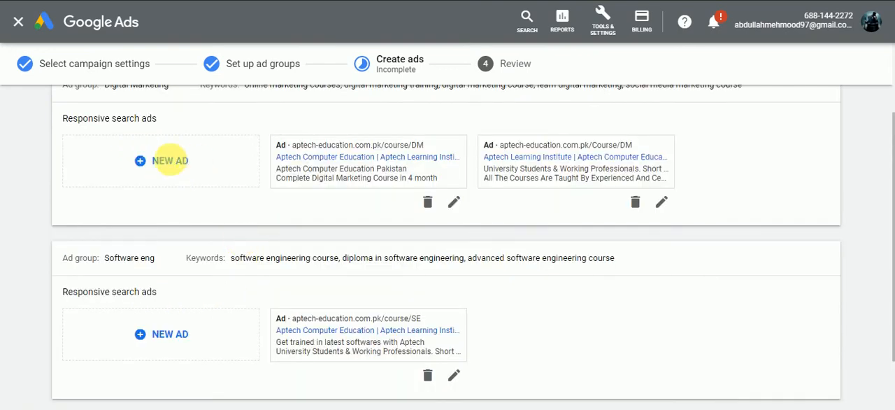
{"action": "scroll", "coordinate": [200, 208], "scroll_direction": "down", "scroll_amount": 1}
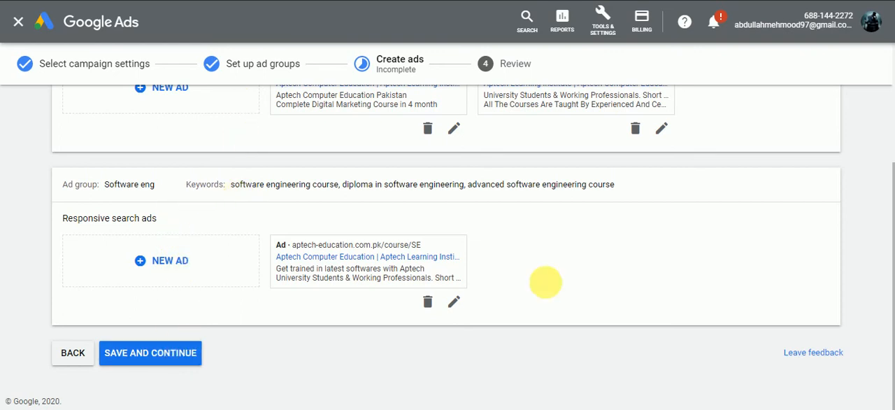
{"action": "left_click", "coordinate": [150, 352]}
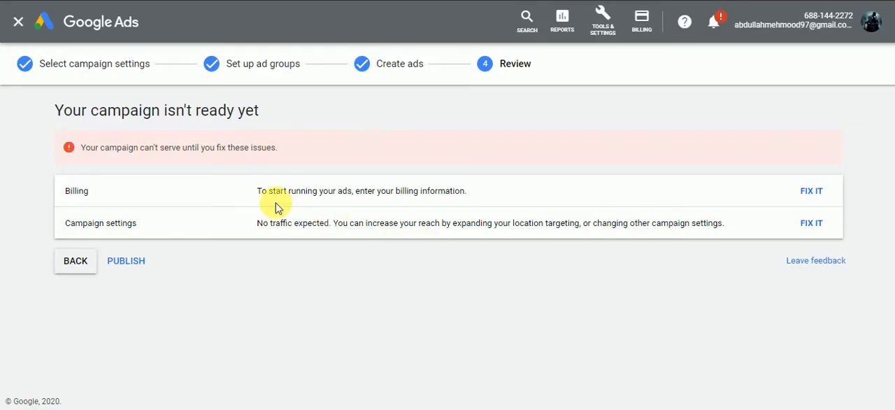
Step: Read the billing and campaign settings issues and publish the campaign despite them
{"action": "left_click_drag", "start_coordinate": [240, 188], "coordinate": [445, 192]}
{"action": "left_click", "coordinate": [445, 192]}
{"action": "left_click_drag", "start_coordinate": [310, 228], "coordinate": [515, 240]}
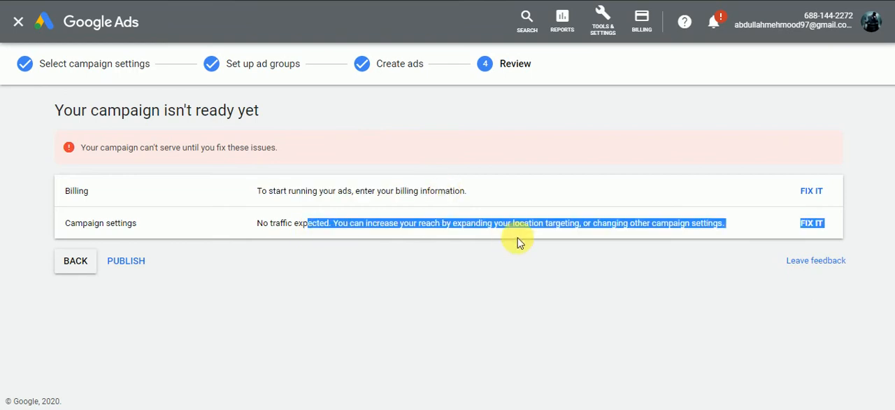
{"action": "left_click", "coordinate": [536, 230]}
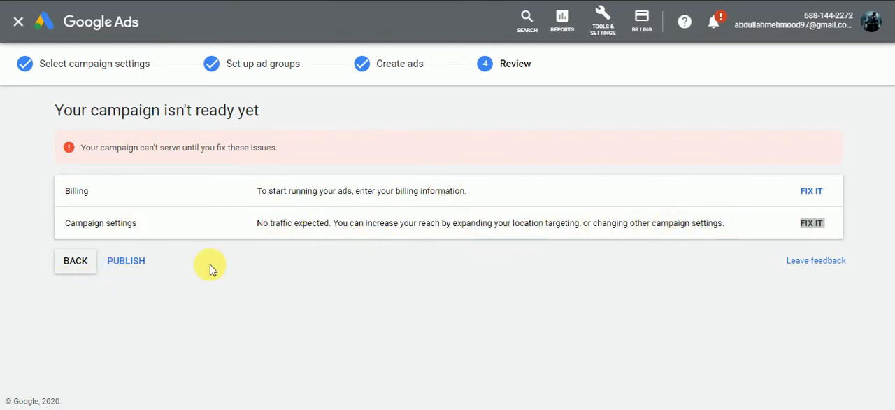
{"action": "left_click", "coordinate": [126, 260]}
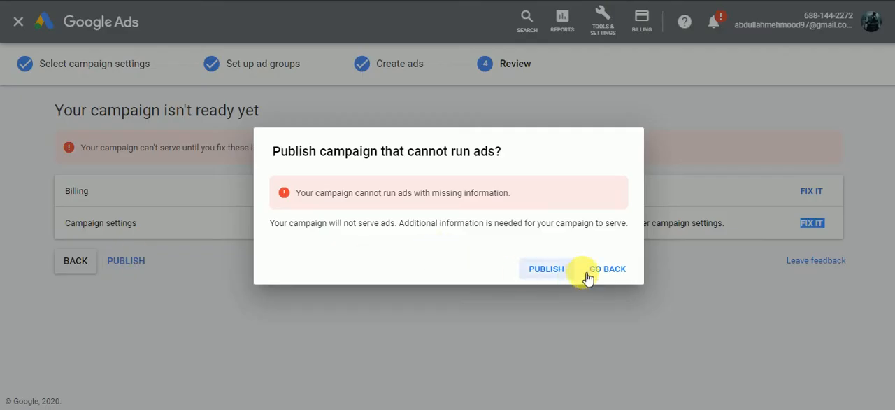
{"action": "left_click", "coordinate": [543, 272]}
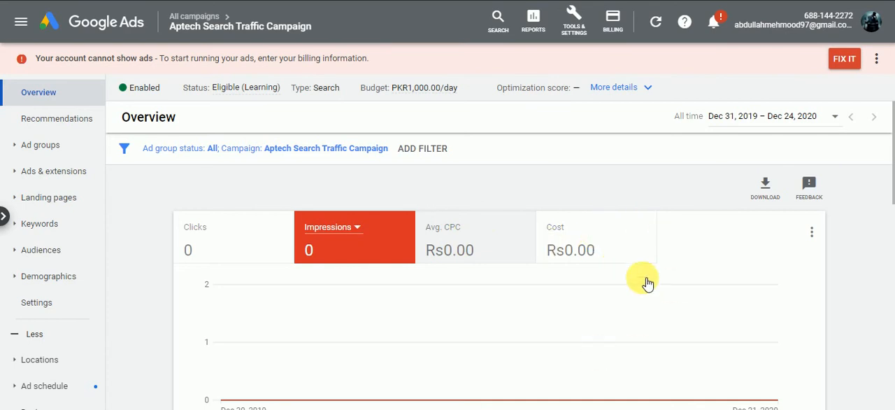
Step: Examine the published campaign's overview, including its ad groups, keywords, ads and targeted locations
{"action": "scroll", "coordinate": [844, 254], "scroll_direction": "down", "scroll_amount": 4}
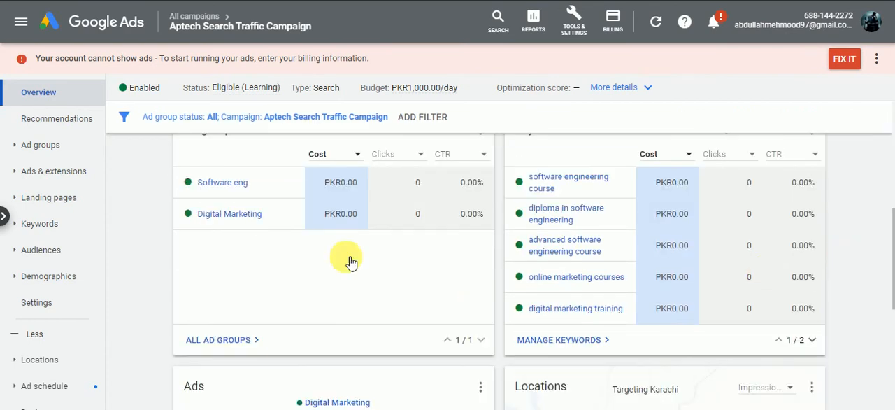
{"action": "mouse_move", "coordinate": [243, 184]}
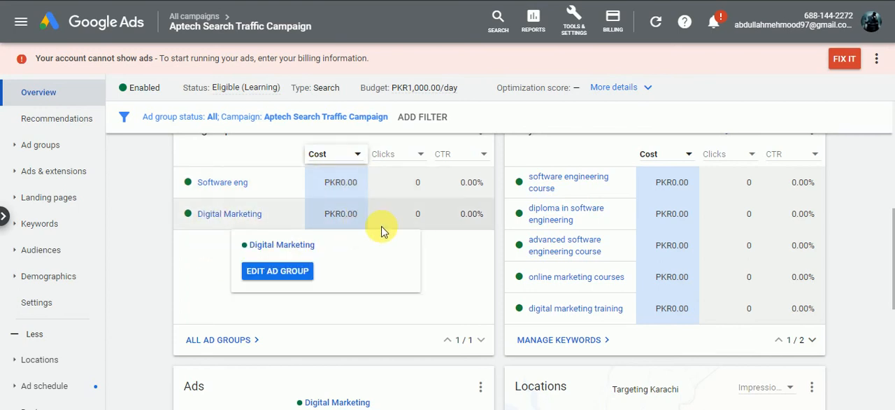
{"action": "mouse_move", "coordinate": [342, 187]}
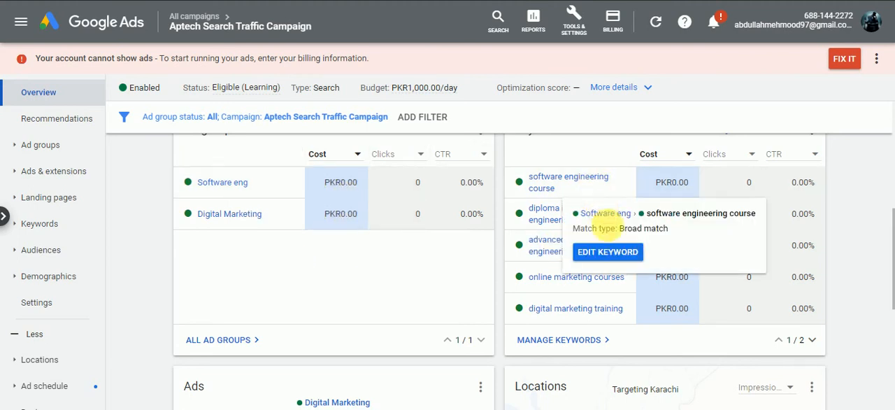
{"action": "mouse_move", "coordinate": [656, 185]}
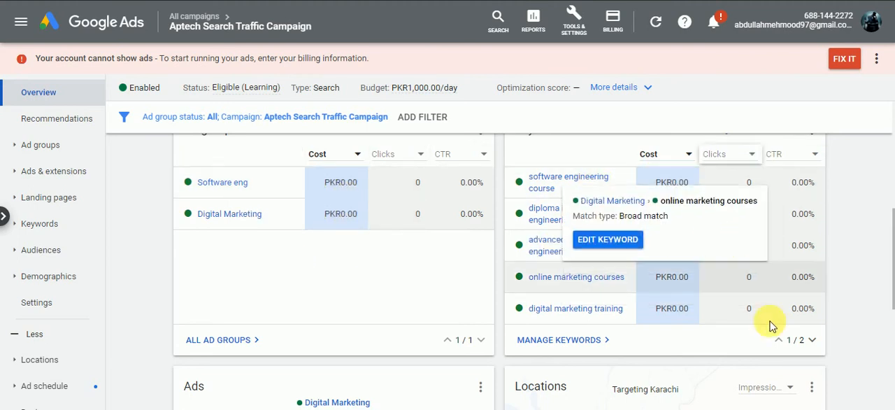
{"action": "scroll", "coordinate": [859, 223], "scroll_direction": "down", "scroll_amount": 4}
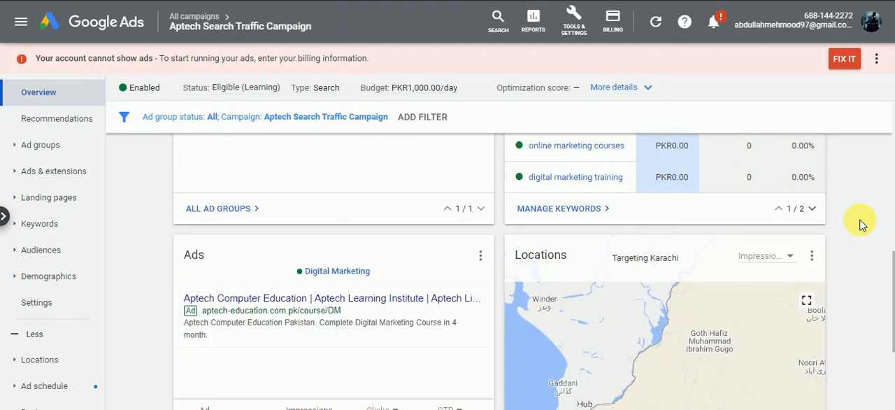
{"action": "scroll", "coordinate": [279, 228], "scroll_direction": "up", "scroll_amount": 1}
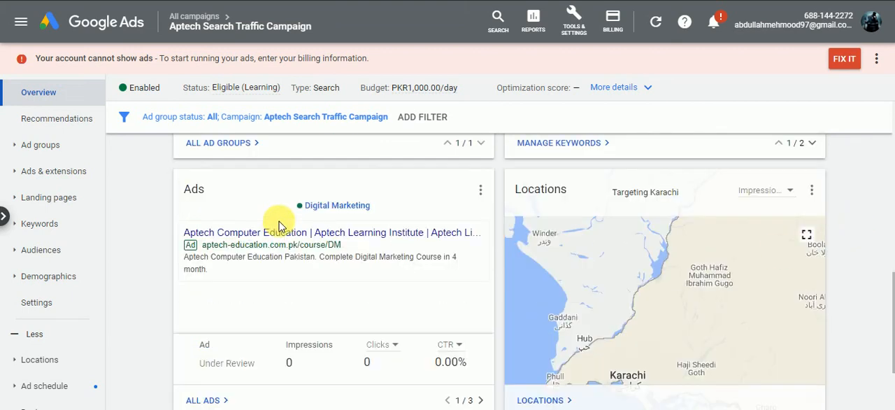
{"action": "scroll", "coordinate": [419, 259], "scroll_direction": "down", "scroll_amount": 2}
{"action": "scroll", "coordinate": [423, 268], "scroll_direction": "up", "scroll_amount": 4}
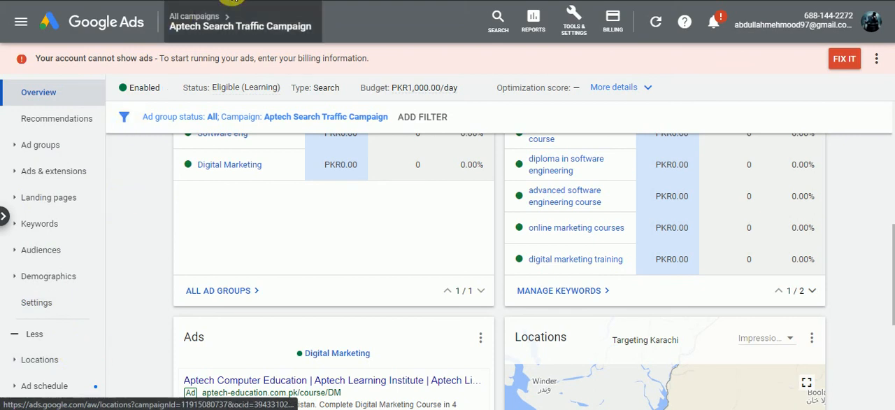
Step: Go to the campaign's negative keywords and start adding new ones
{"action": "left_click", "coordinate": [297, 1]}
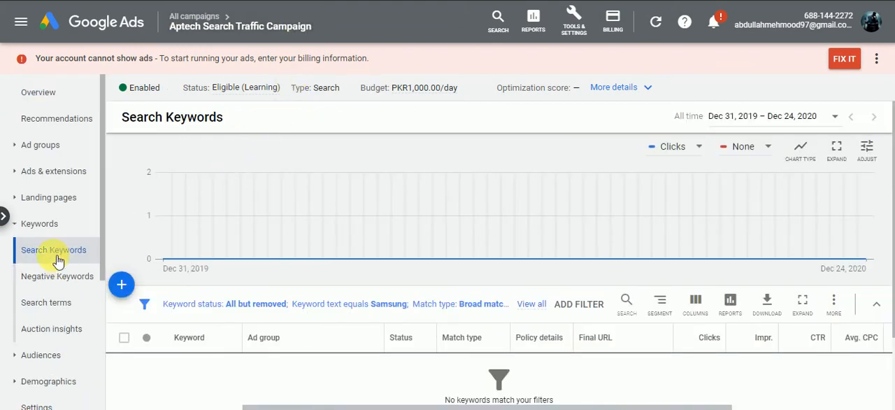
{"action": "left_click", "coordinate": [25, 225]}
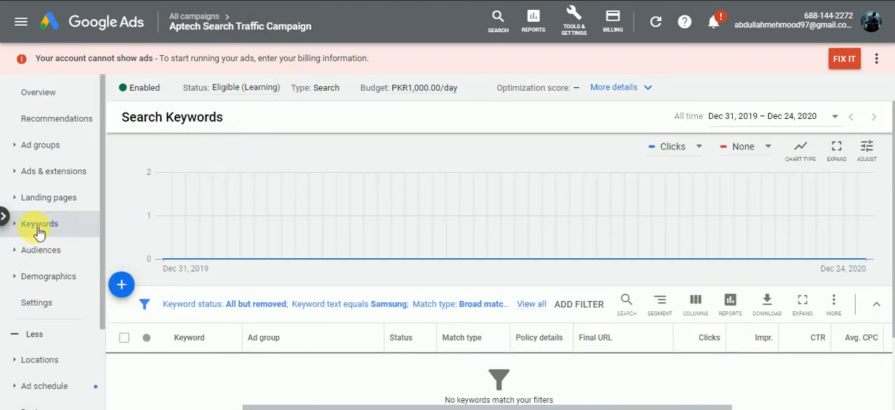
{"action": "left_click", "coordinate": [24, 224]}
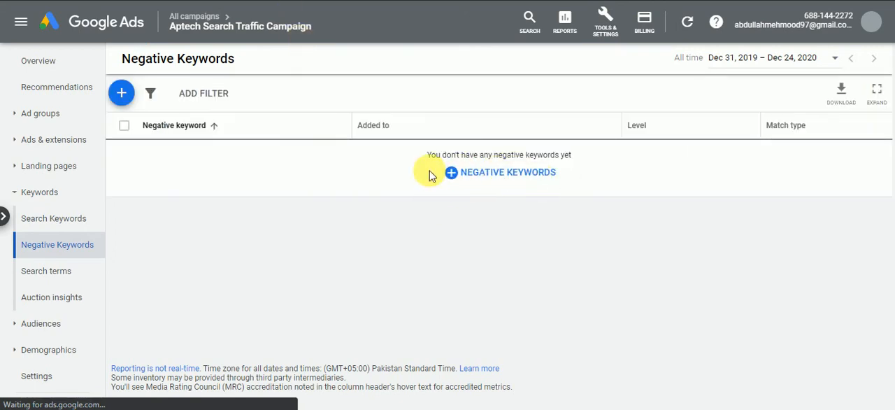
{"action": "left_click", "coordinate": [455, 173]}
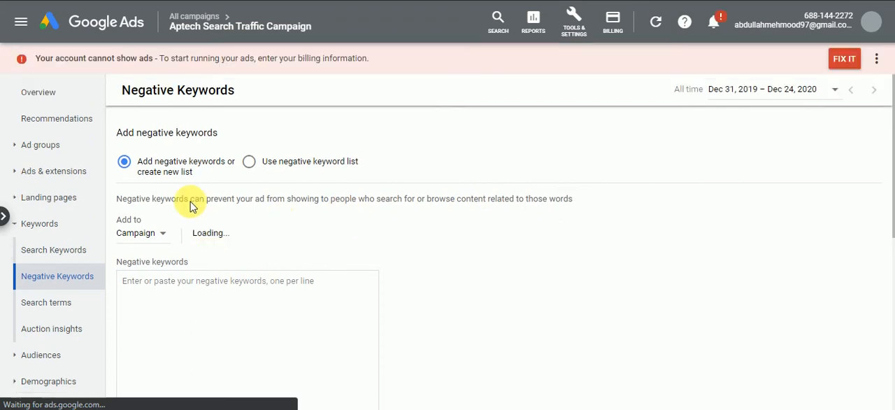
Step: Add "Free" and "marketing course" as campaign-level negative keywords for the Aptech Search Traffic Campaign, save them and return to the campaign overview
{"action": "scroll", "coordinate": [249, 258], "scroll_direction": "down", "scroll_amount": 1}
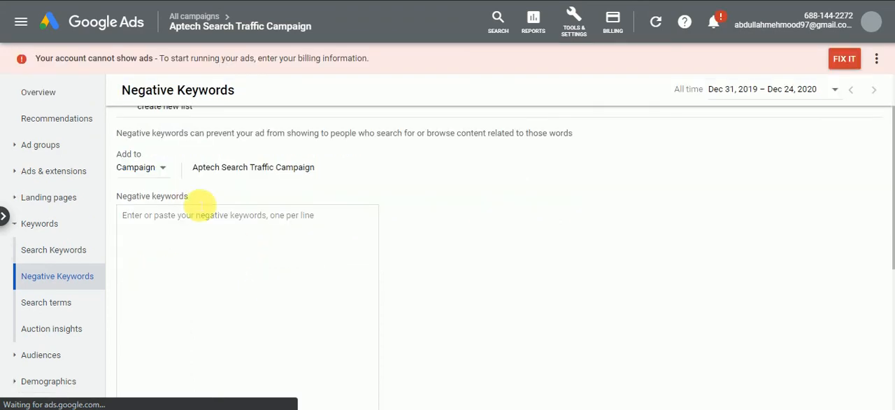
{"action": "left_click", "coordinate": [208, 243]}
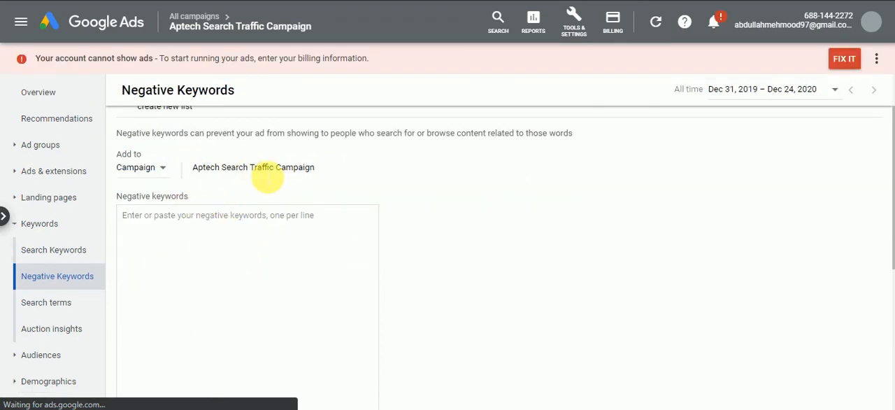
{"action": "left_click_drag", "start_coordinate": [269, 168], "coordinate": [205, 235]}
{"action": "left_click", "coordinate": [210, 240]}
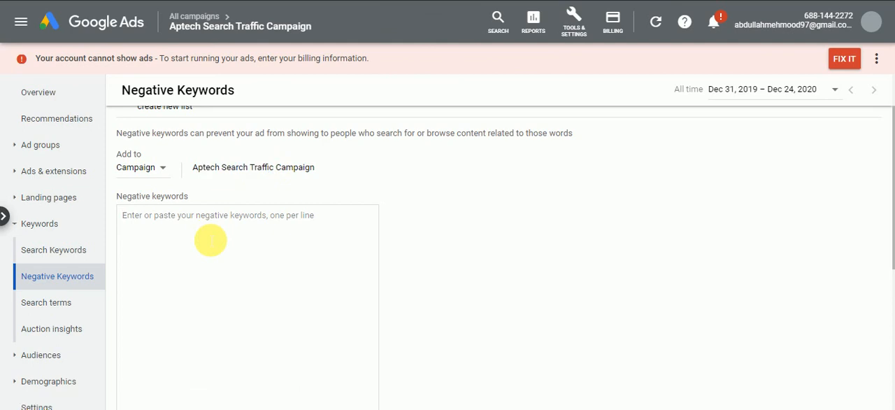
{"action": "type", "text": "Free"}
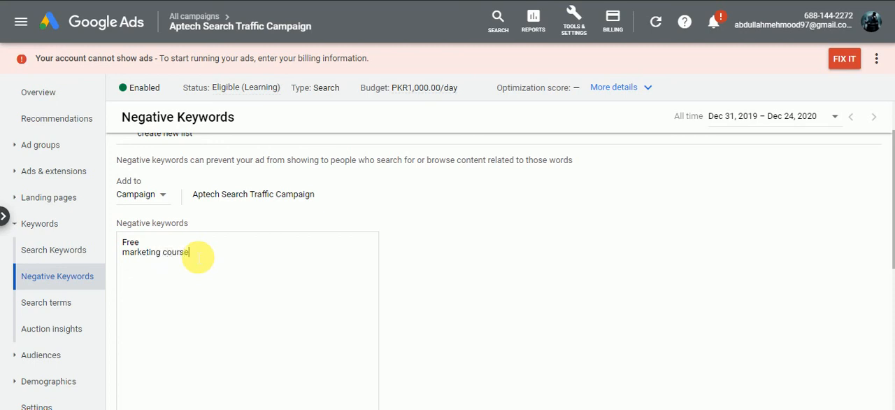
{"action": "scroll", "coordinate": [217, 287], "scroll_direction": "down", "scroll_amount": 5}
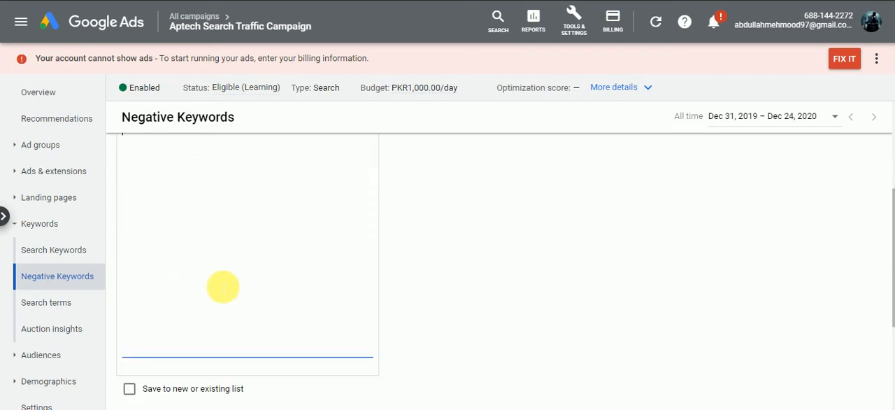
{"action": "left_click", "coordinate": [131, 248]}
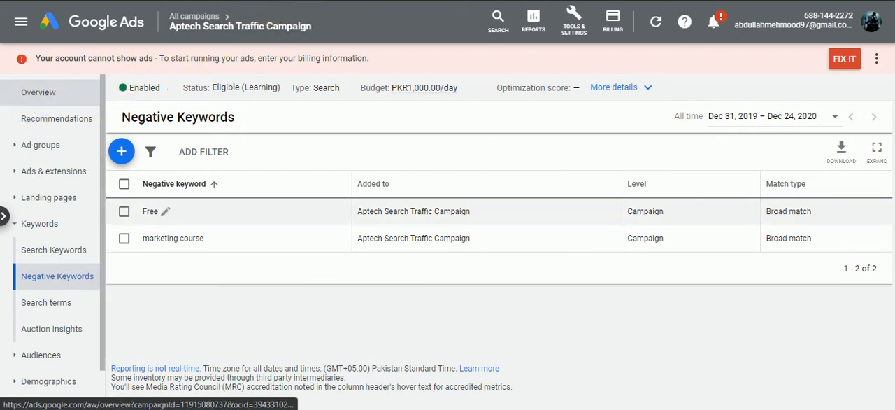
{"action": "left_click", "coordinate": [38, 92]}
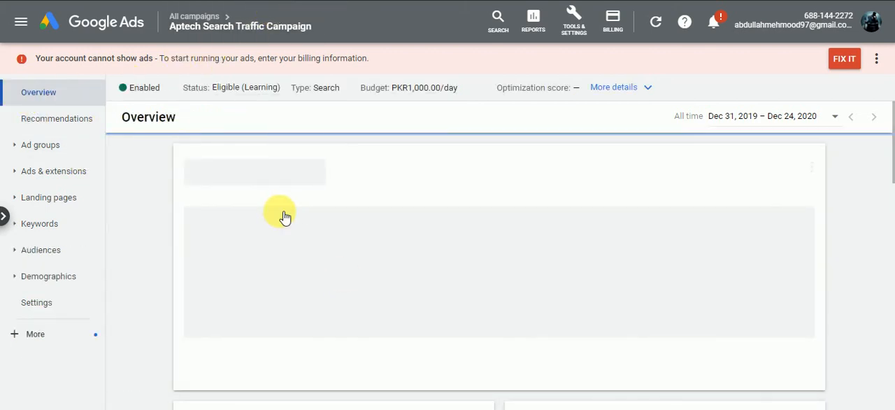